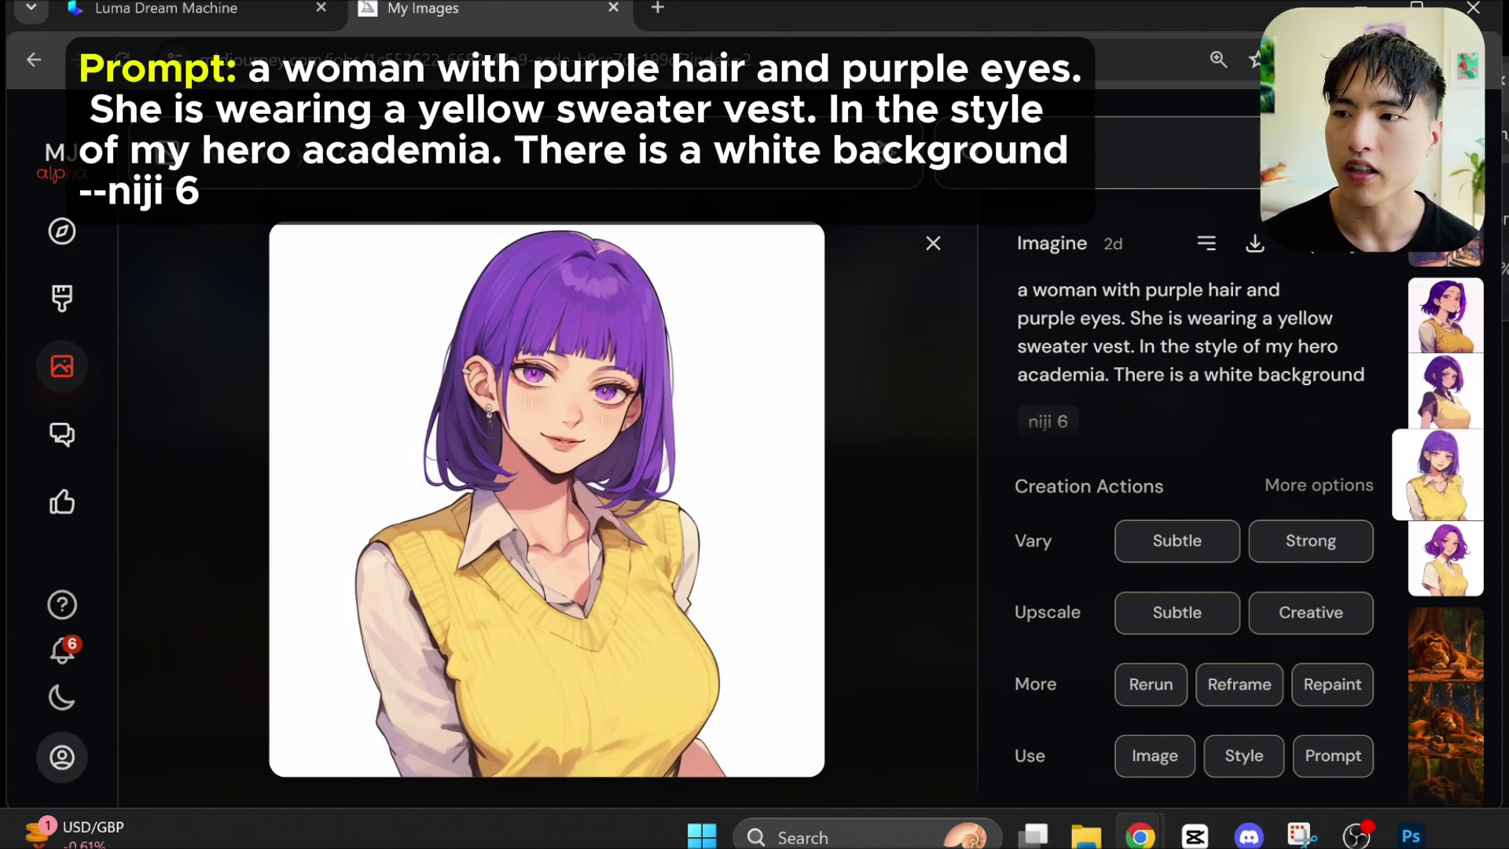
- Copy the purple-haired woman's image URL from the image's options menu
key(ctrl+plus)
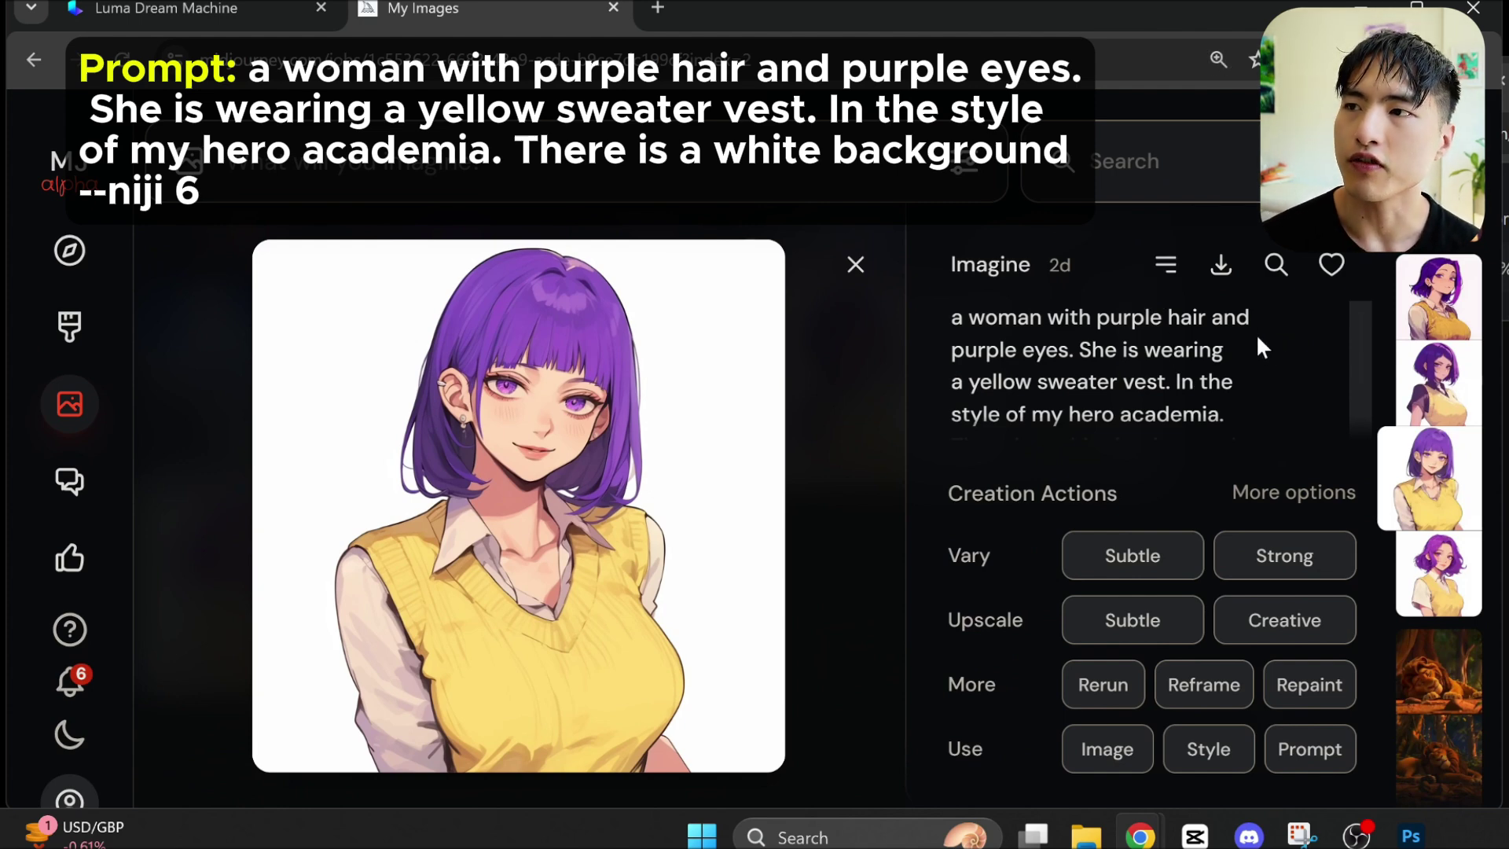
click(1167, 271)
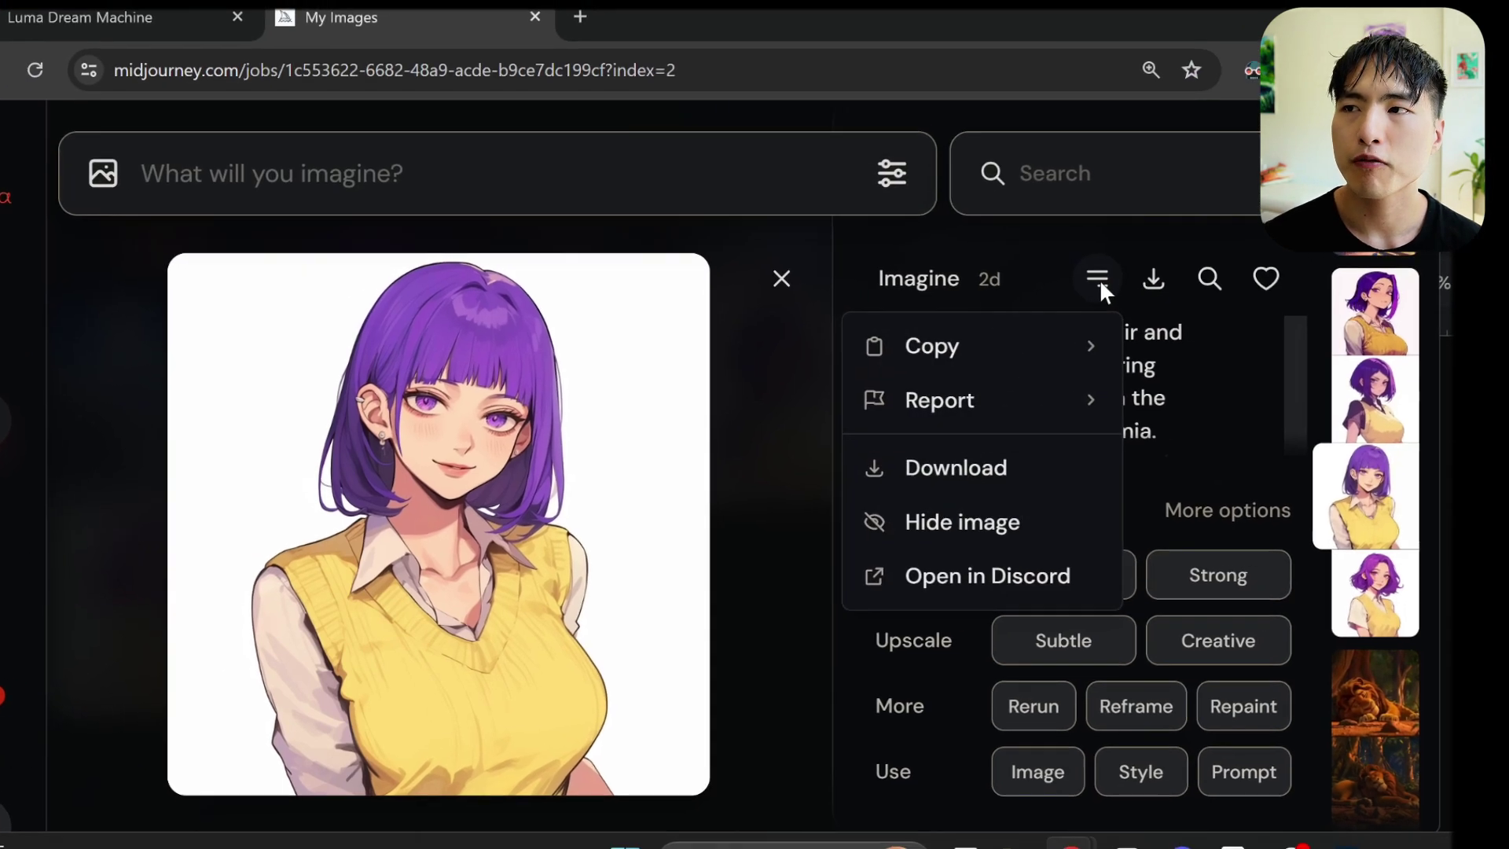
mouse_move(966, 363)
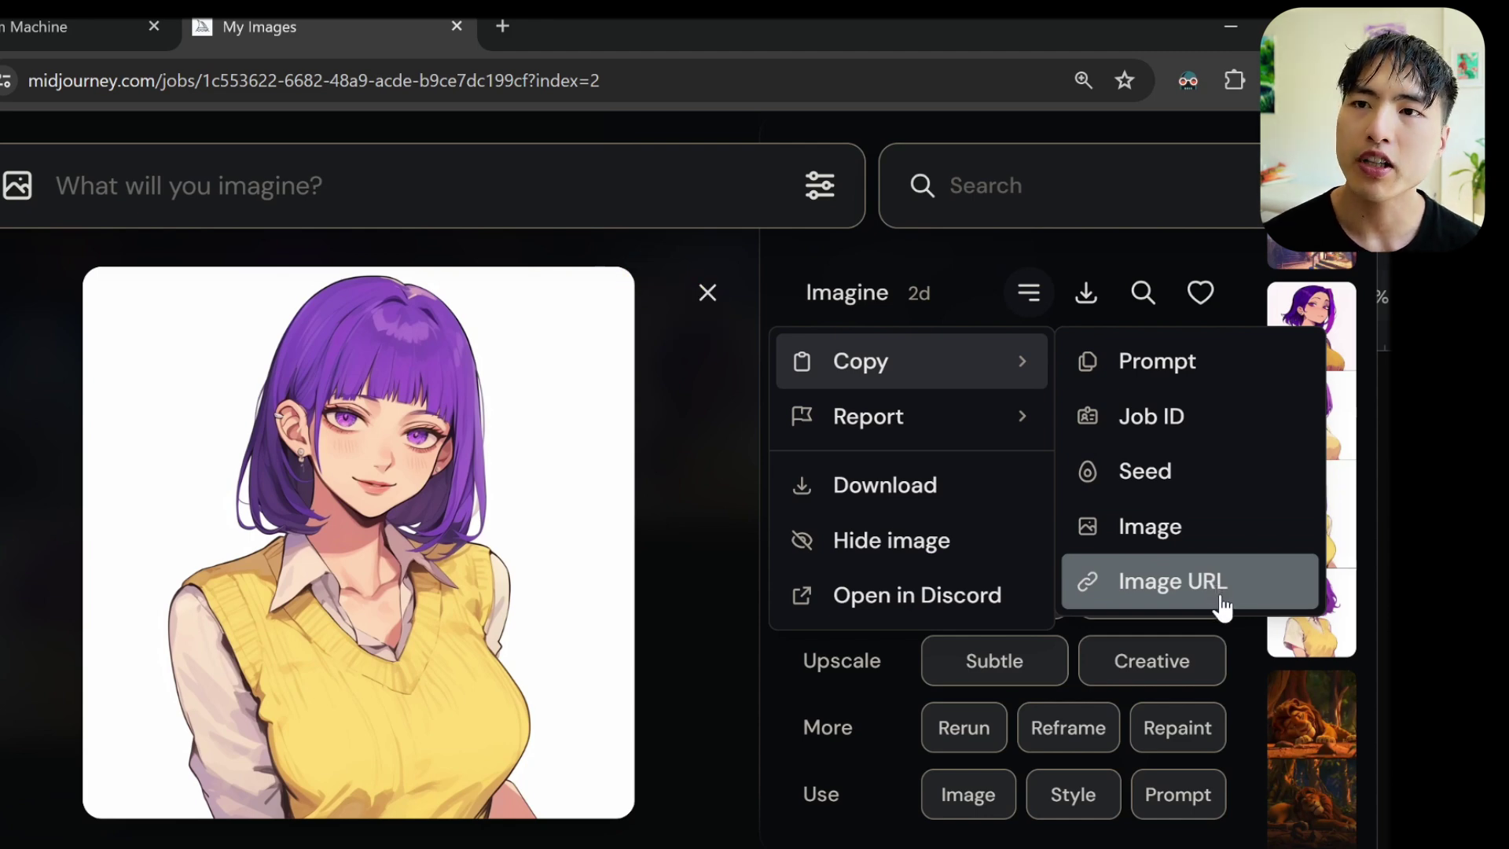
click(1223, 608)
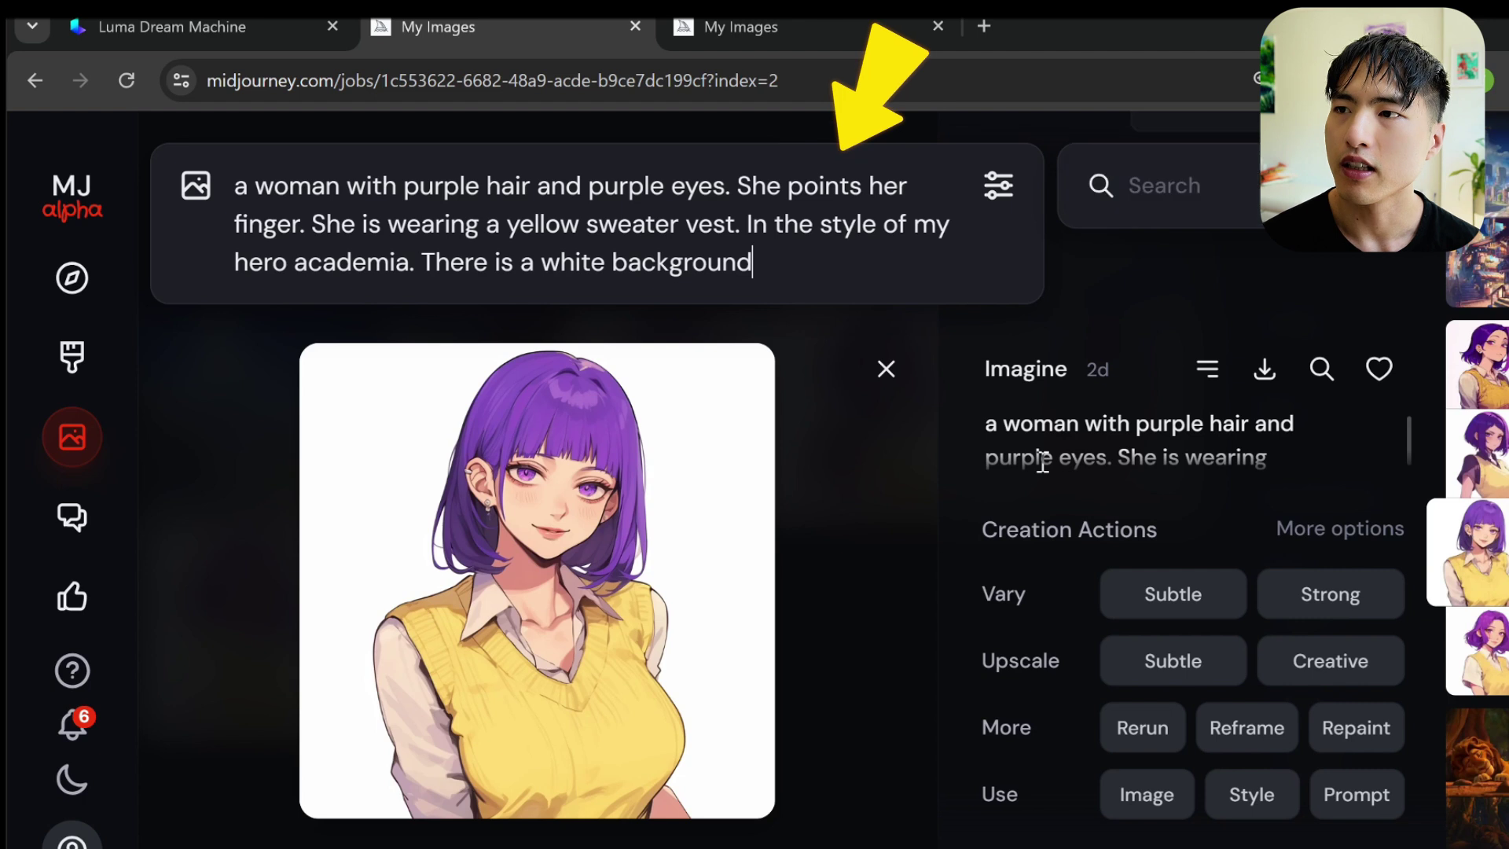
- Add --cref with the copied woman image URL to the pointing-finger prompt
text(-)
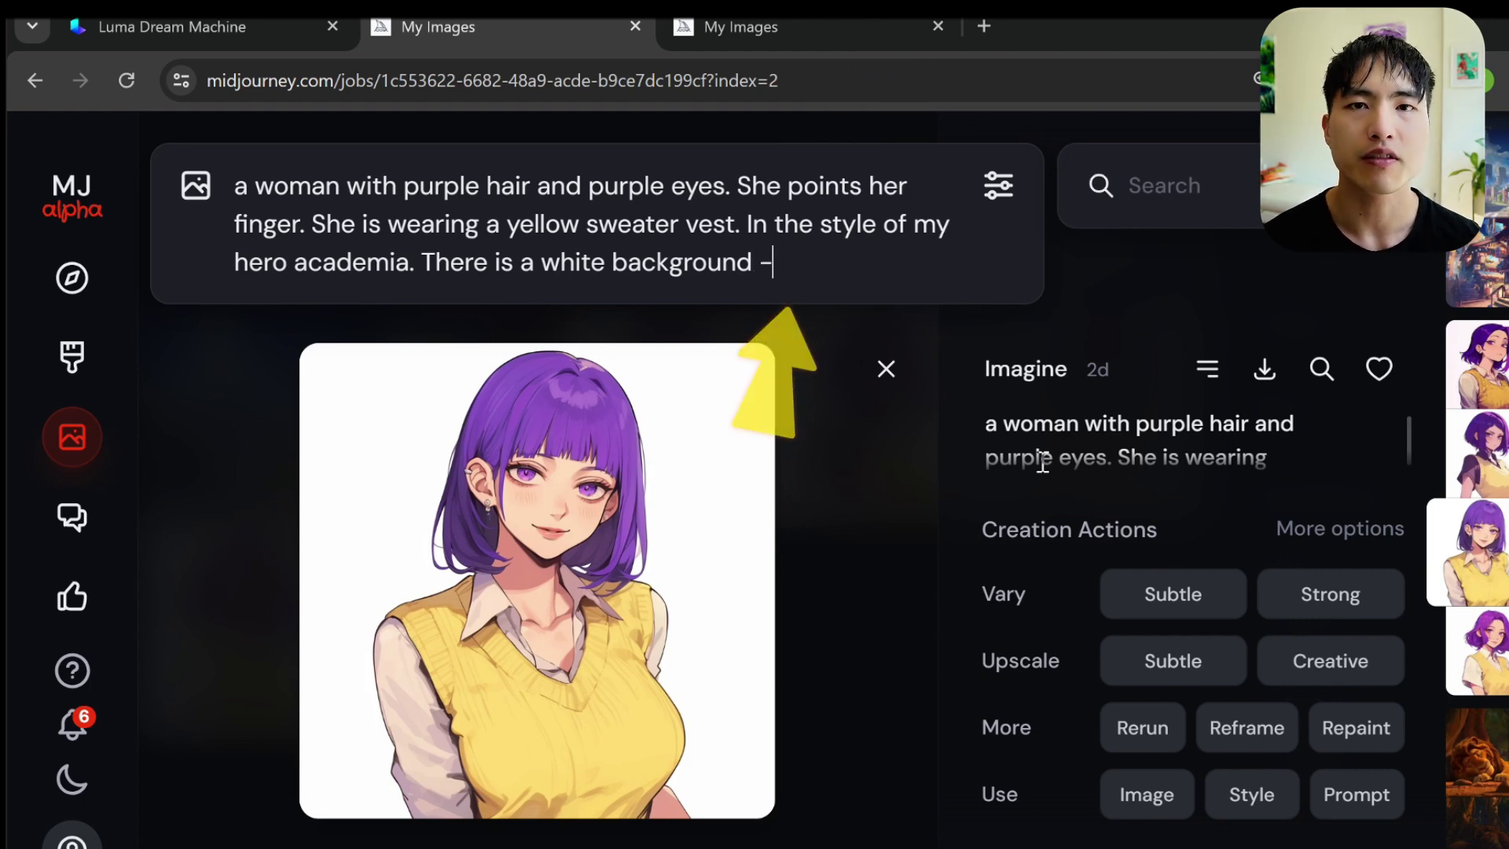
text(-cref)
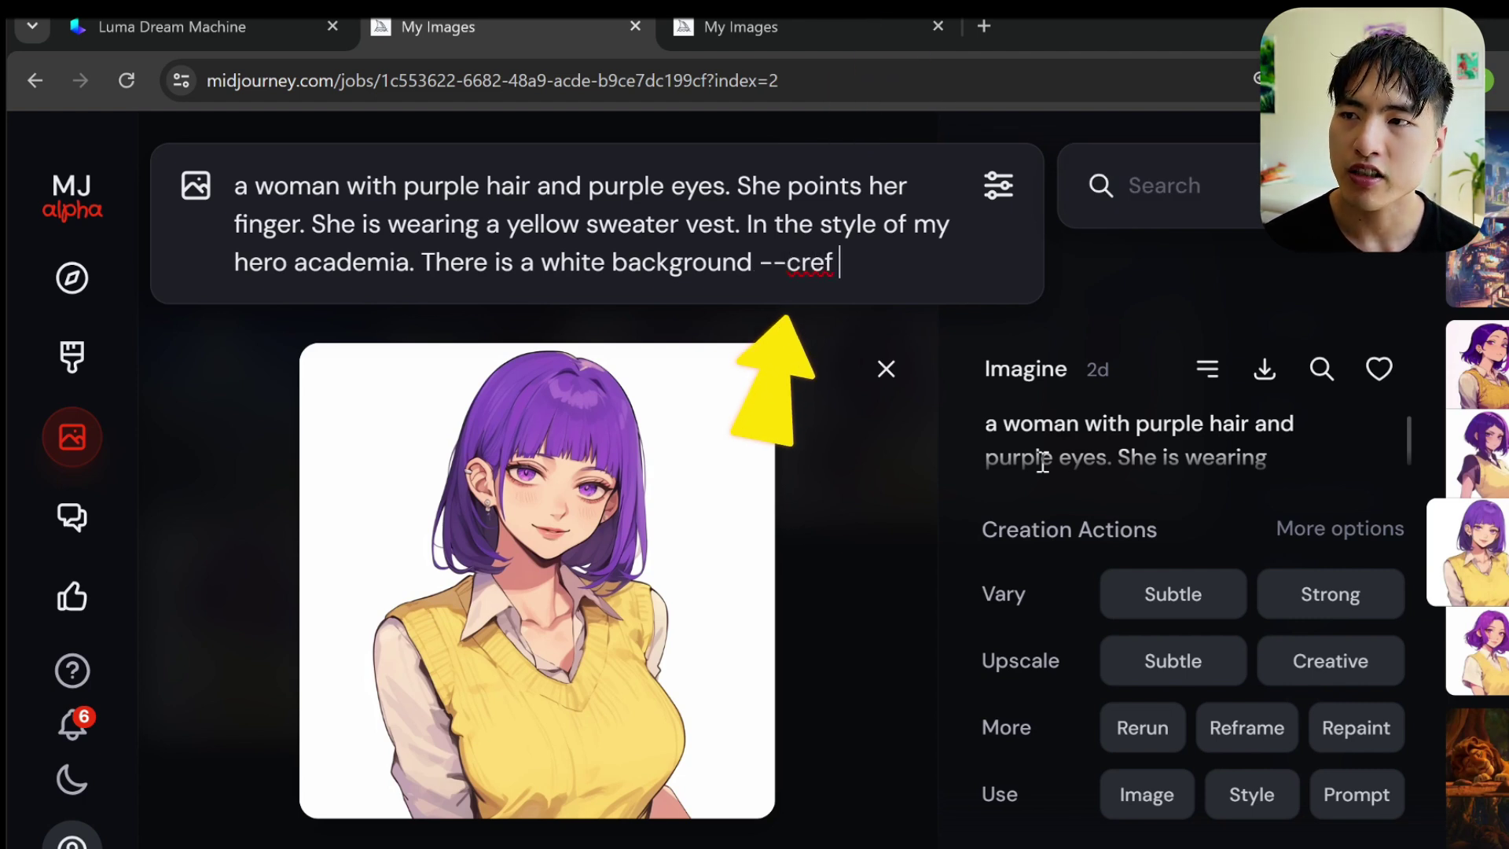
right_click(847, 263)
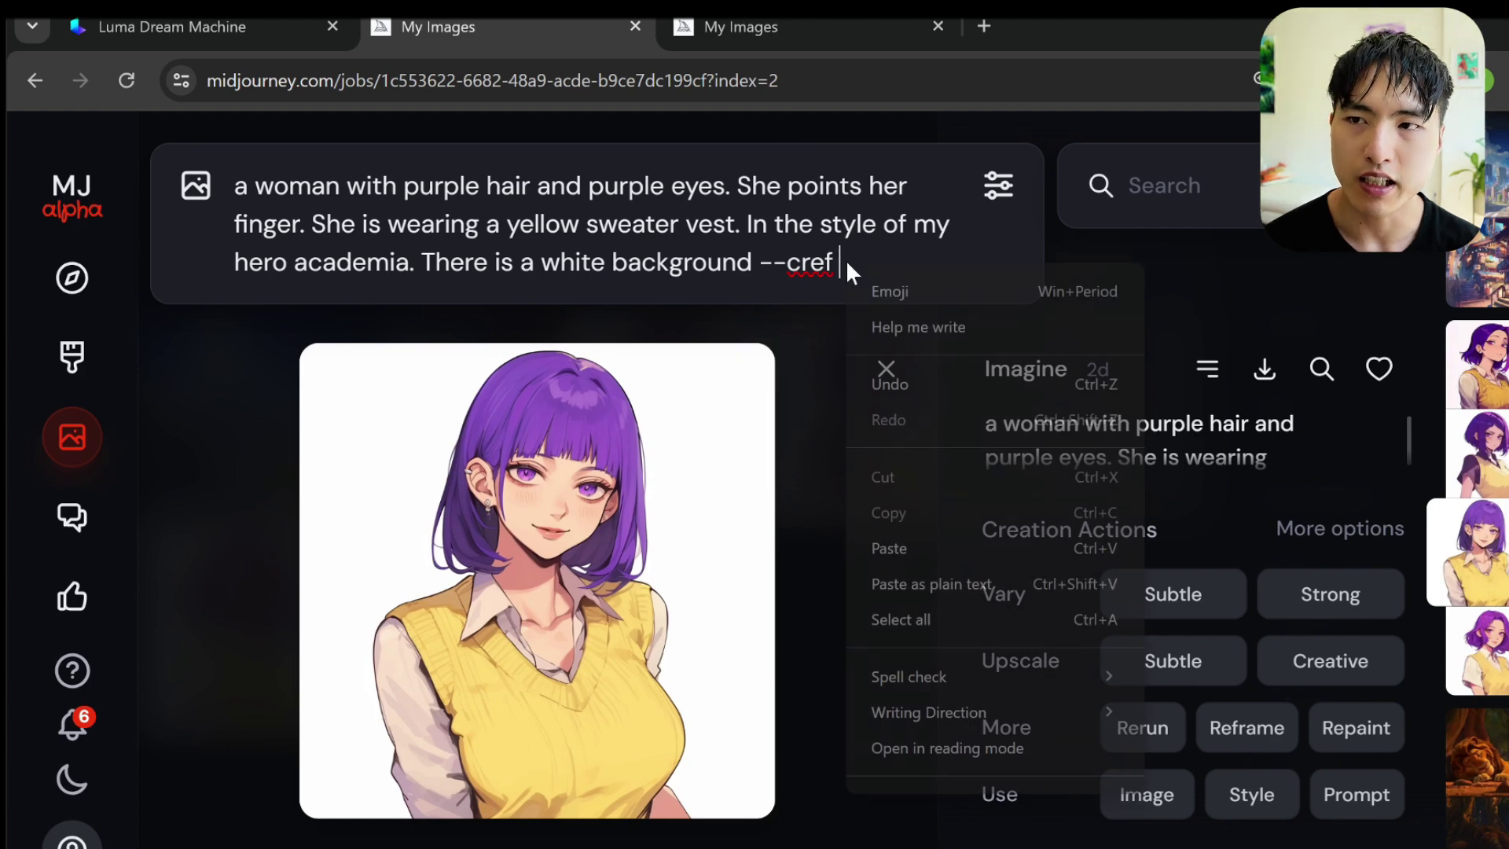
click(948, 554)
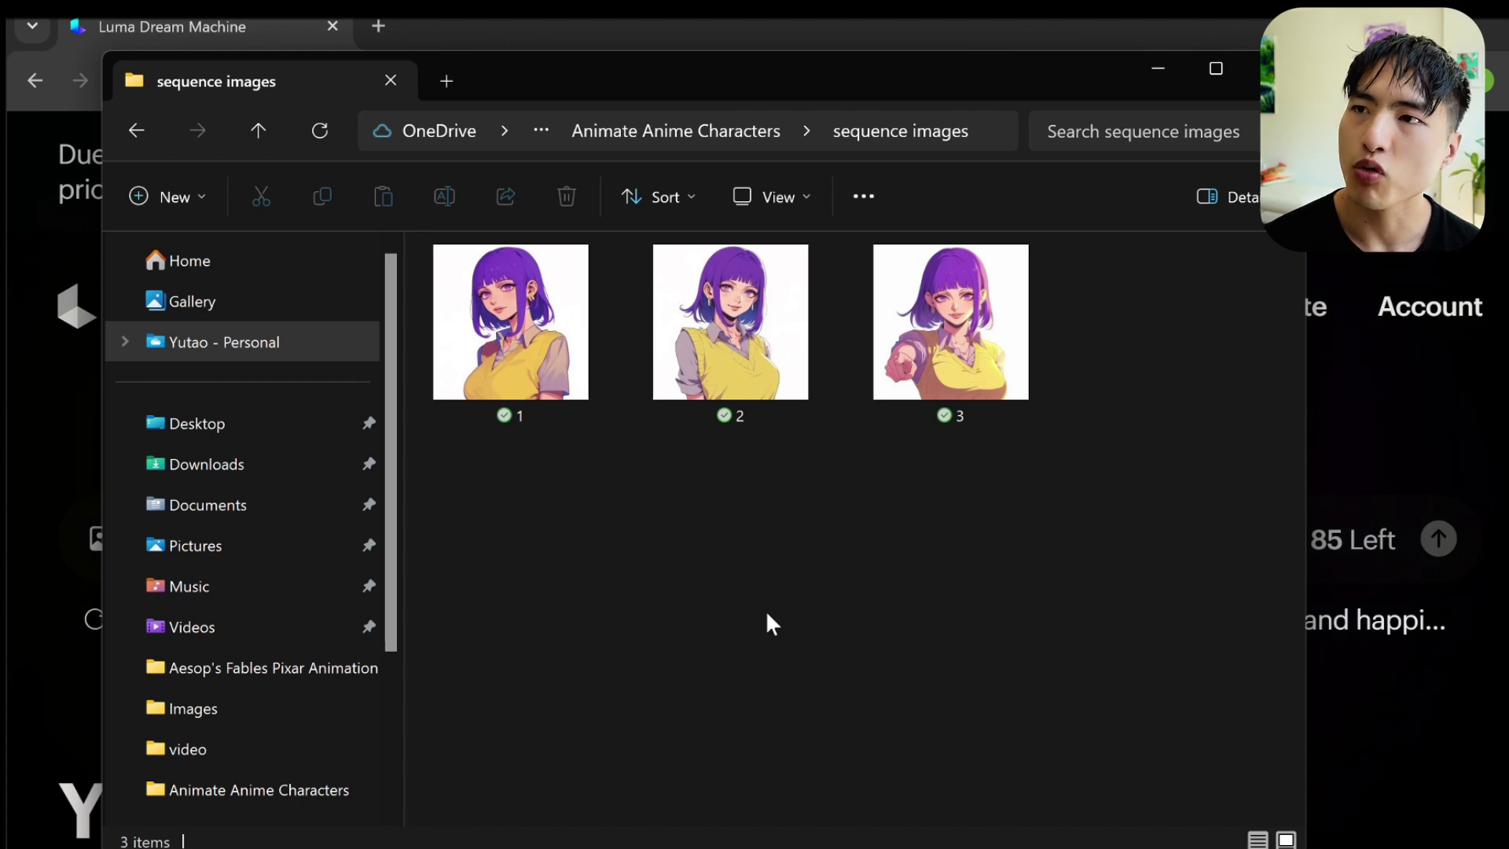
- Open 1.png in the sequence images folder and step through to 3.png
double_click(511, 322)
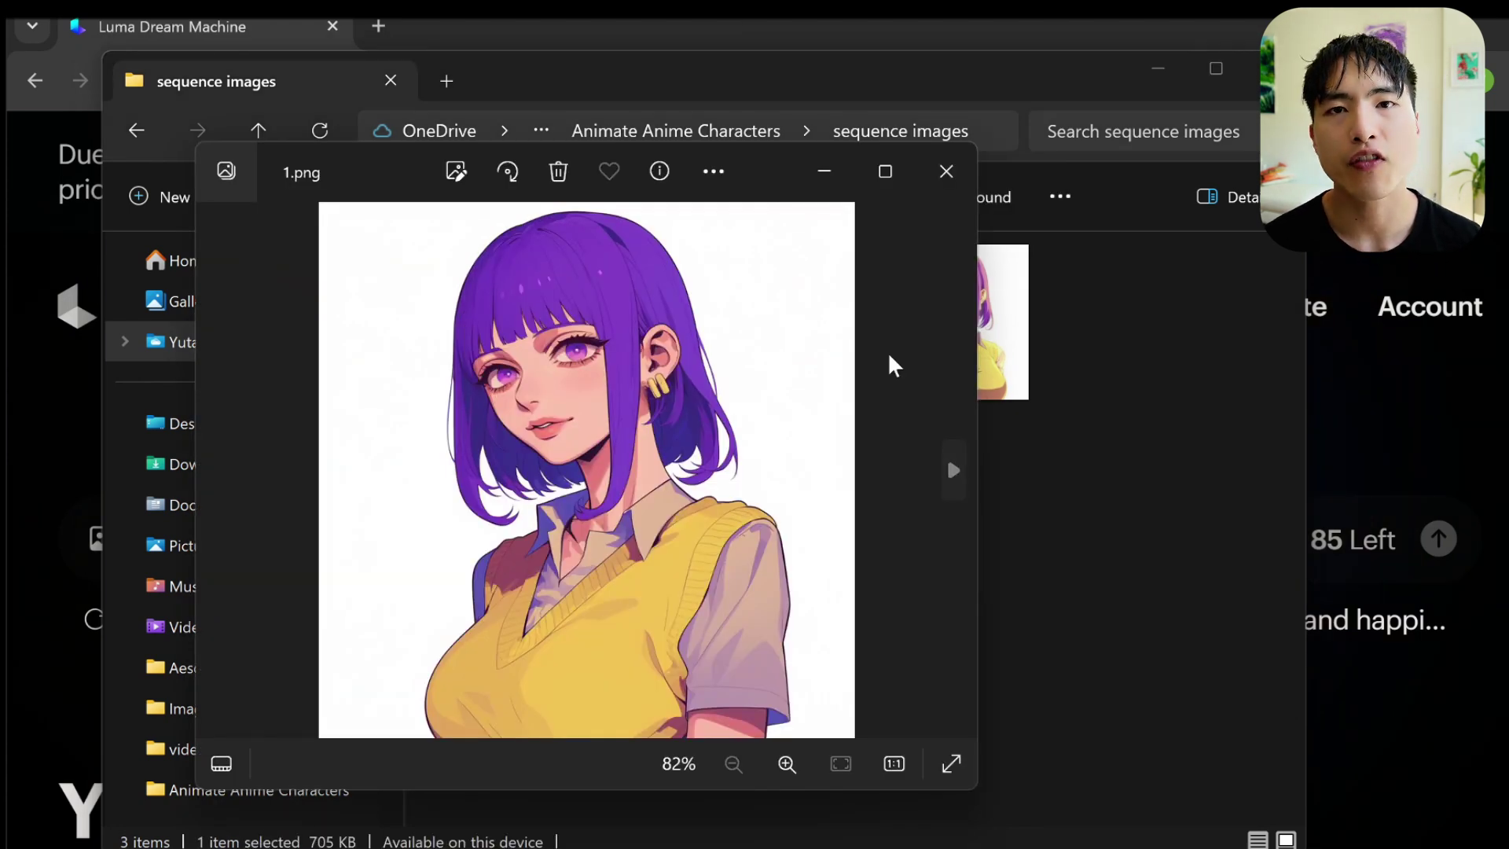
click(953, 475)
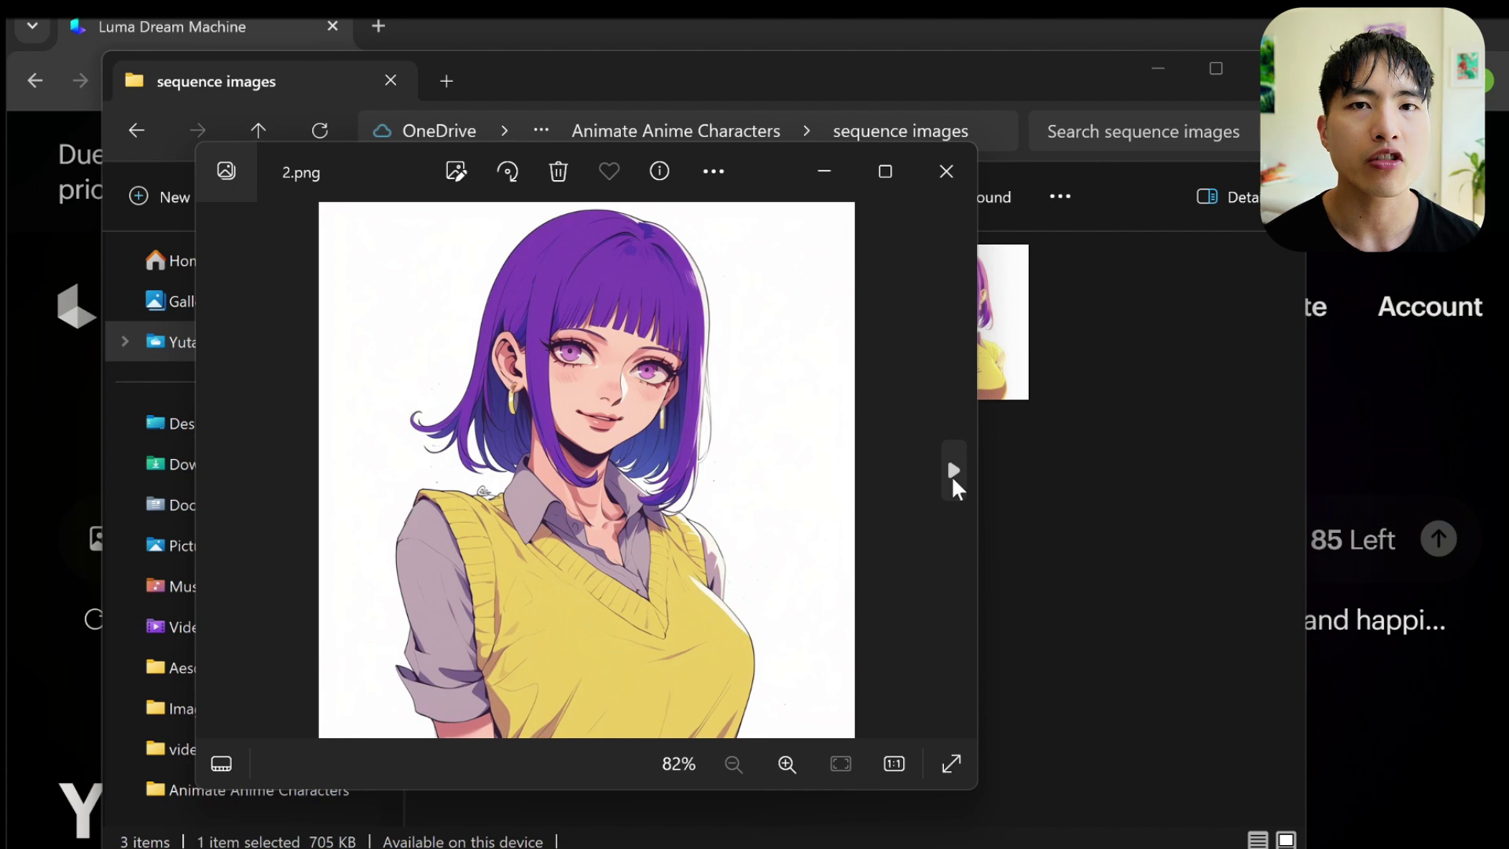
click(954, 471)
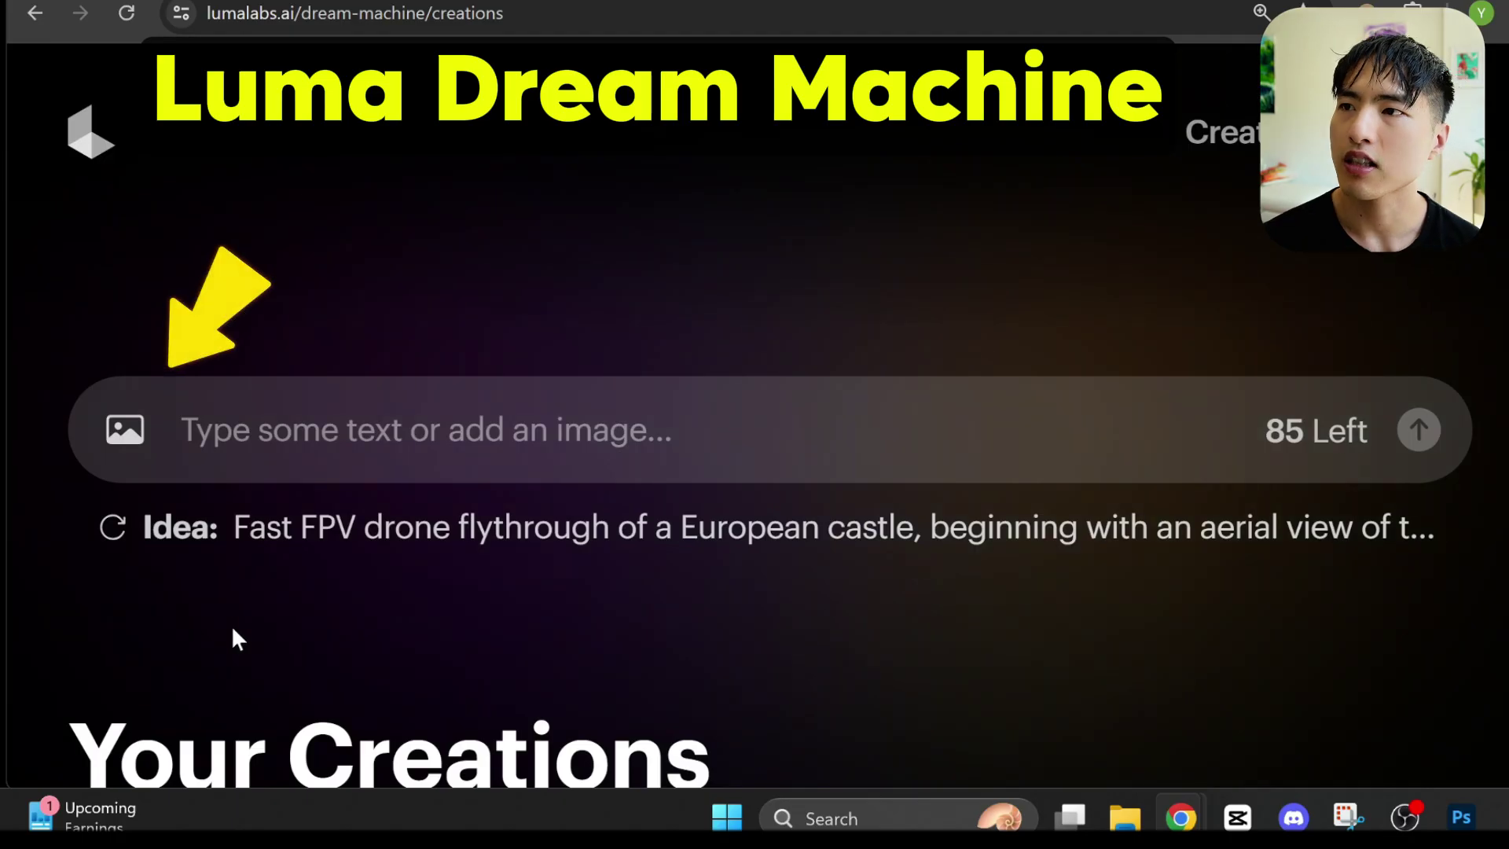
- Use images 1 and 2 as start and end frames with Enhance prompt off, prompting 'a girl slowly turns, subtle motion'
click(106, 432)
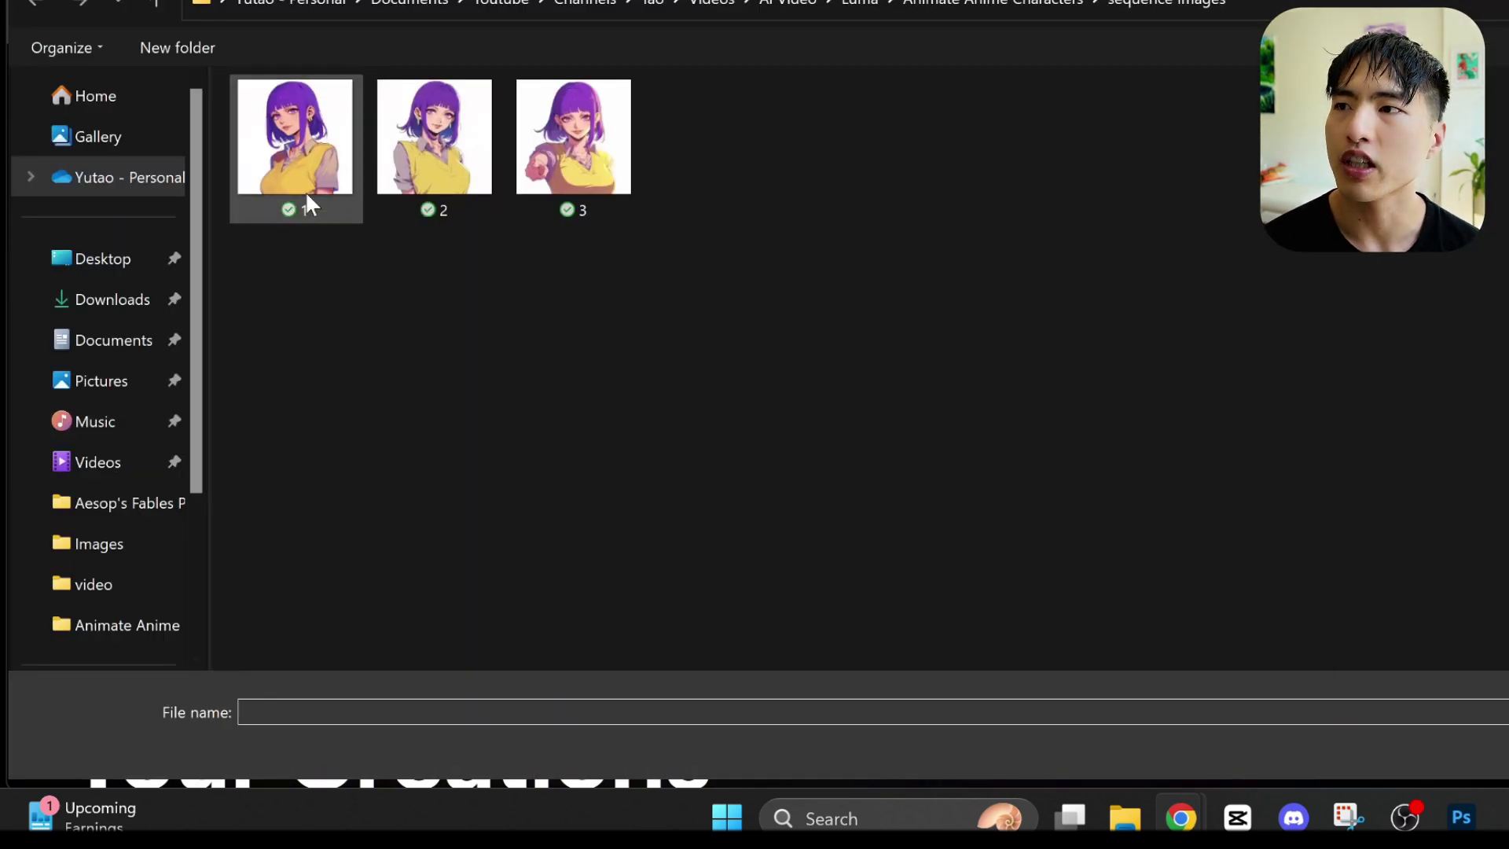
double_click(306, 194)
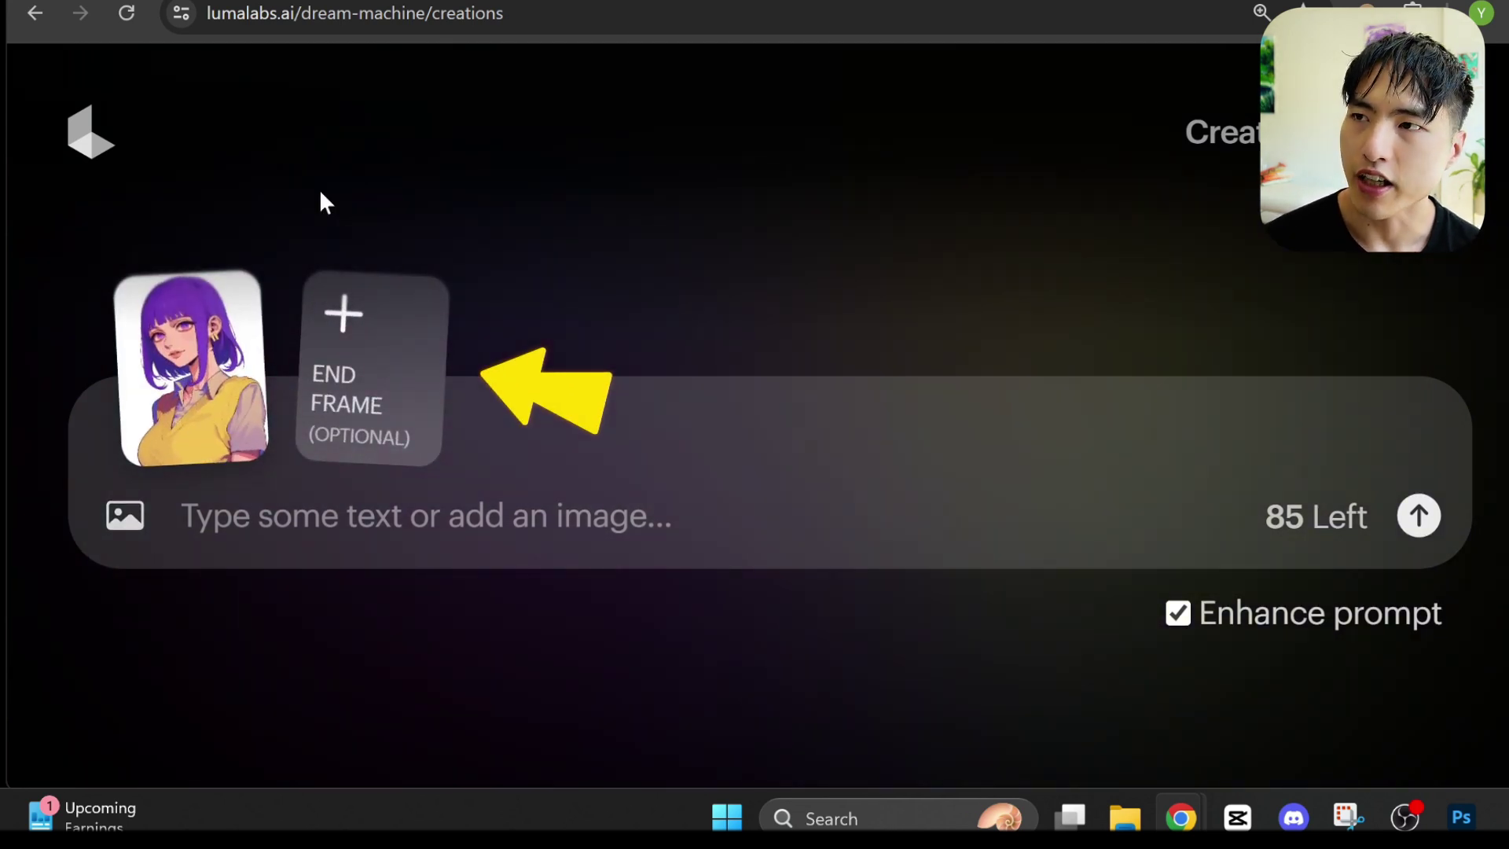
click(428, 418)
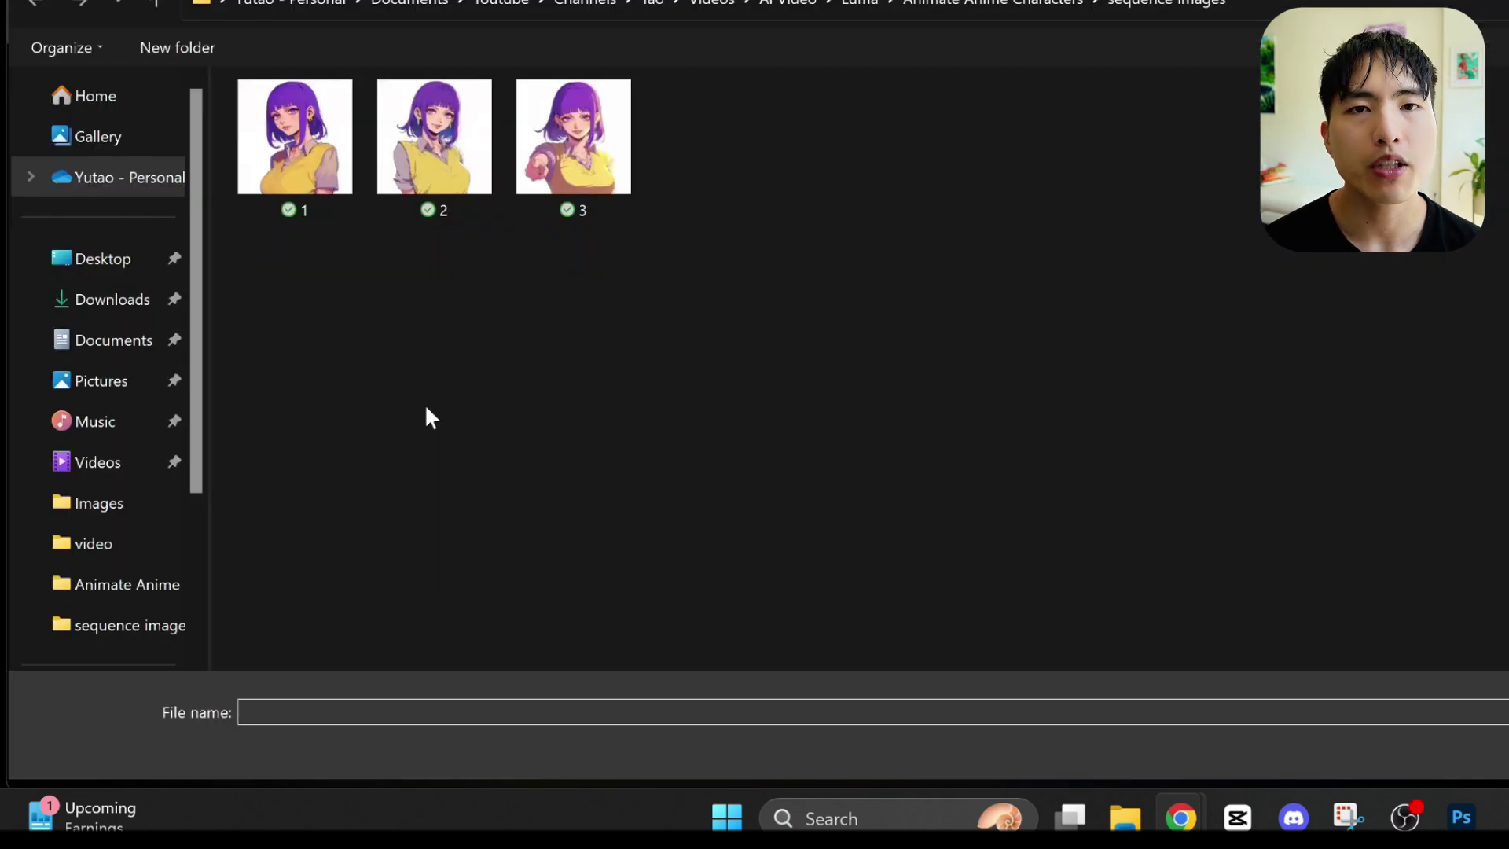
double_click(469, 176)
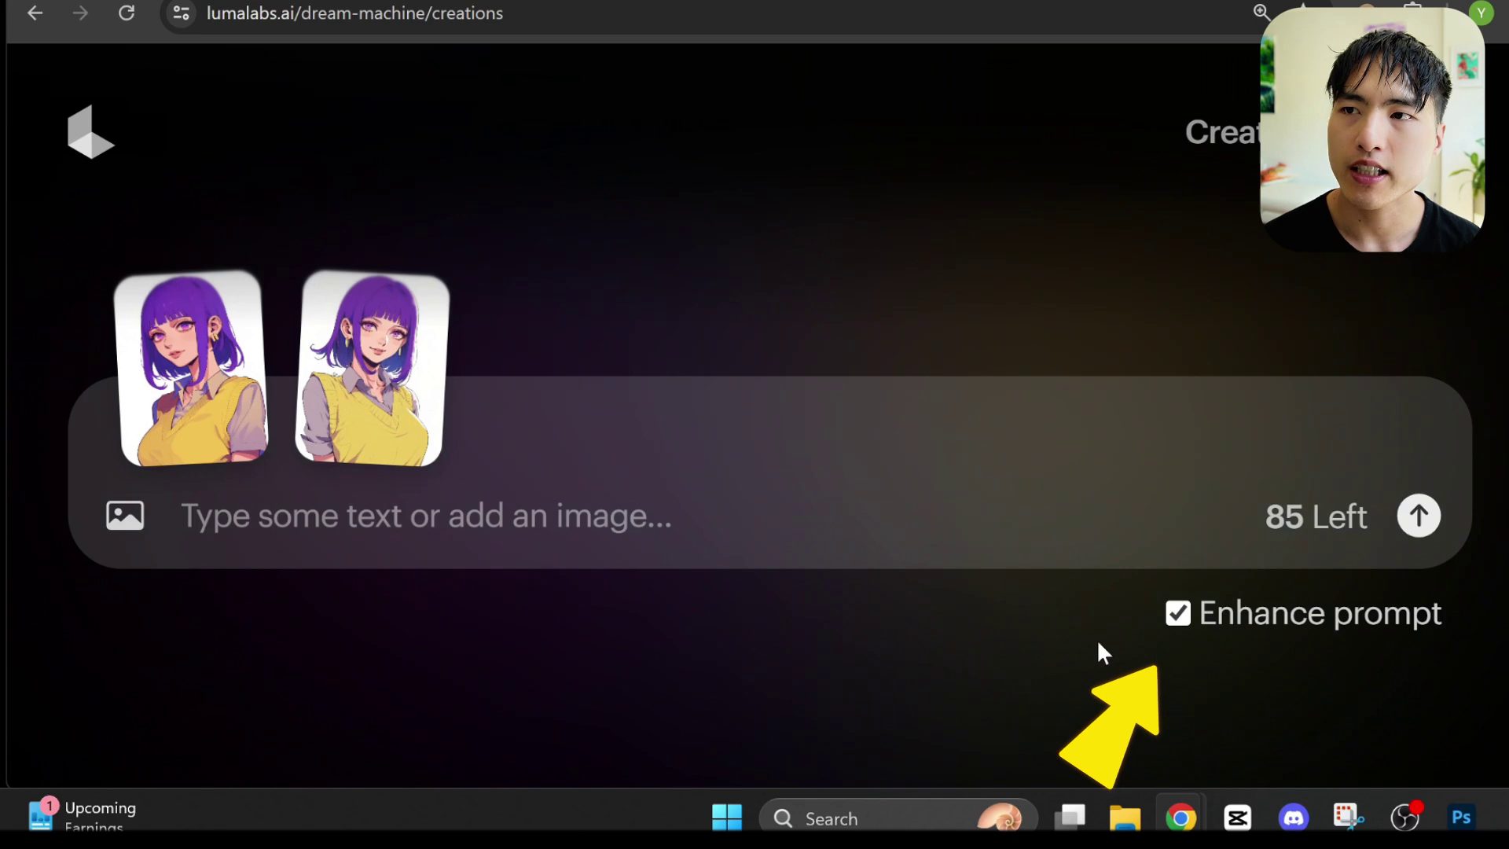
click(1299, 625)
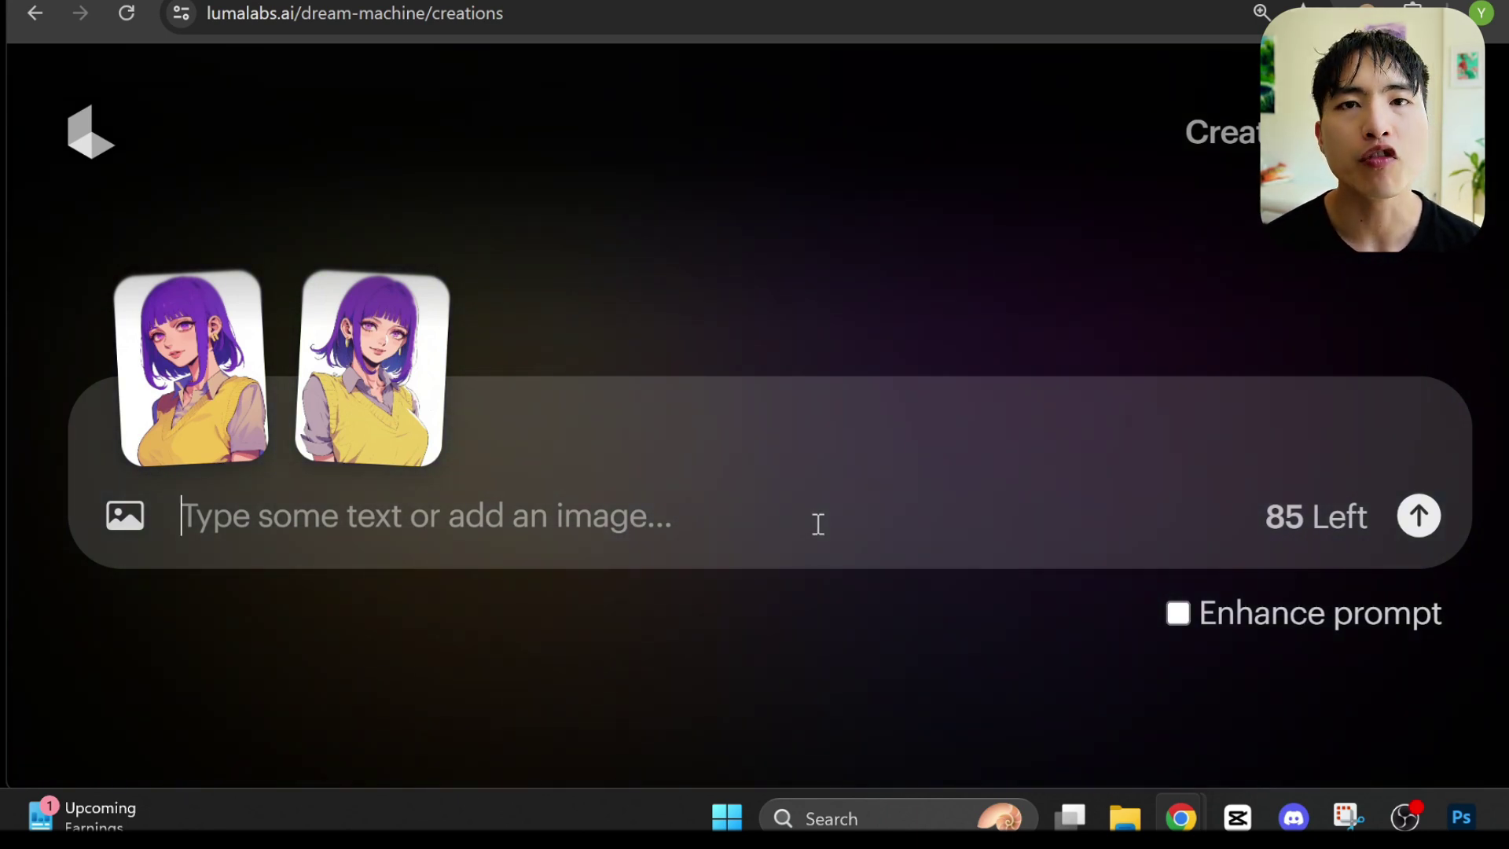
text(a girl)
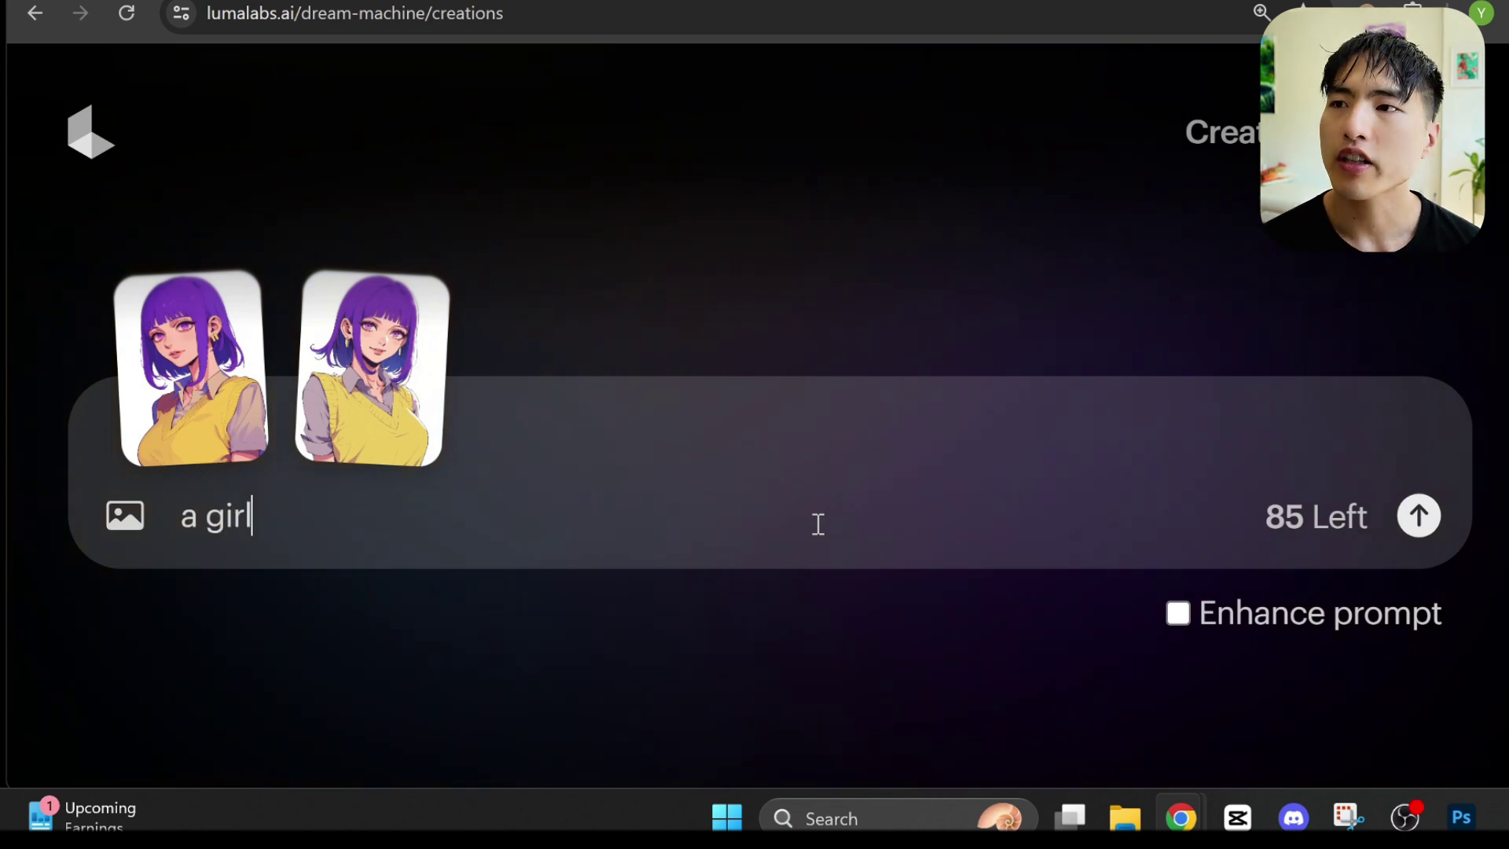
text( slowly turns, subtle)
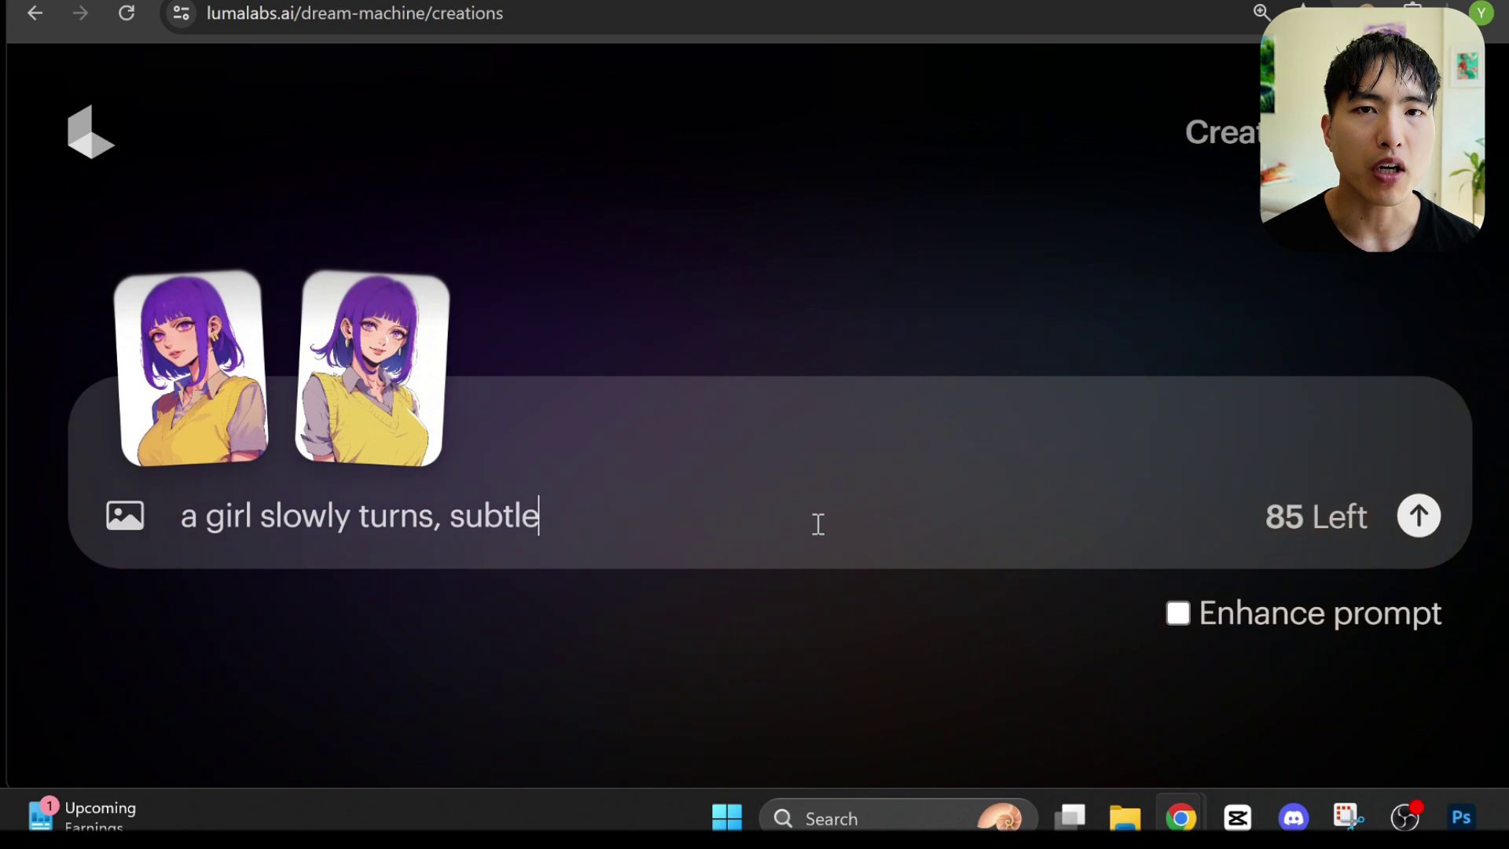
text( motion)
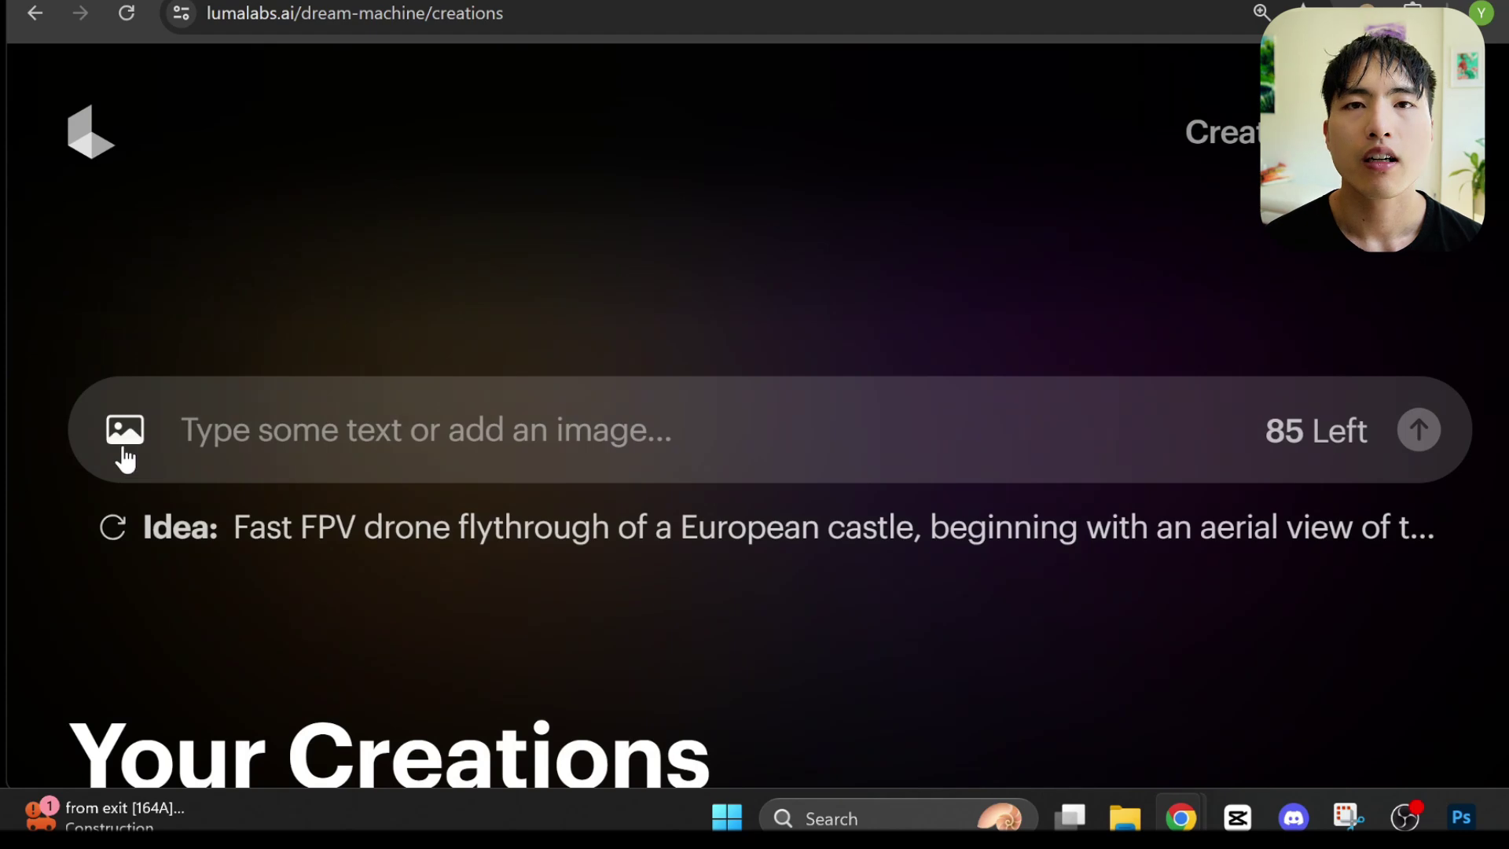
- Set image 2 as start frame, image 3 as end frame, prompting 'a girl points, subtle motion'
click(124, 446)
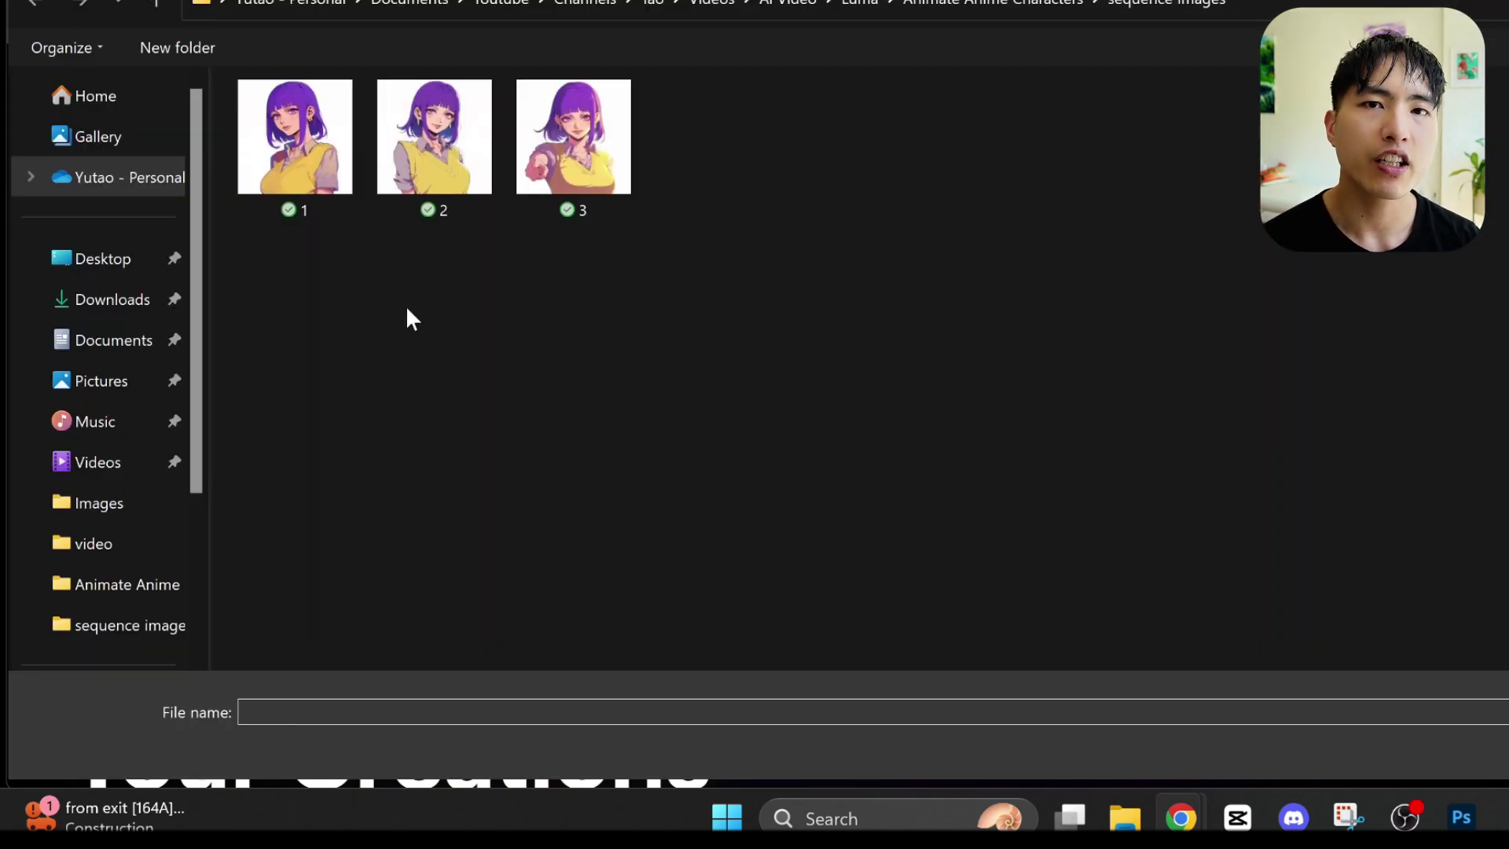
double_click(457, 195)
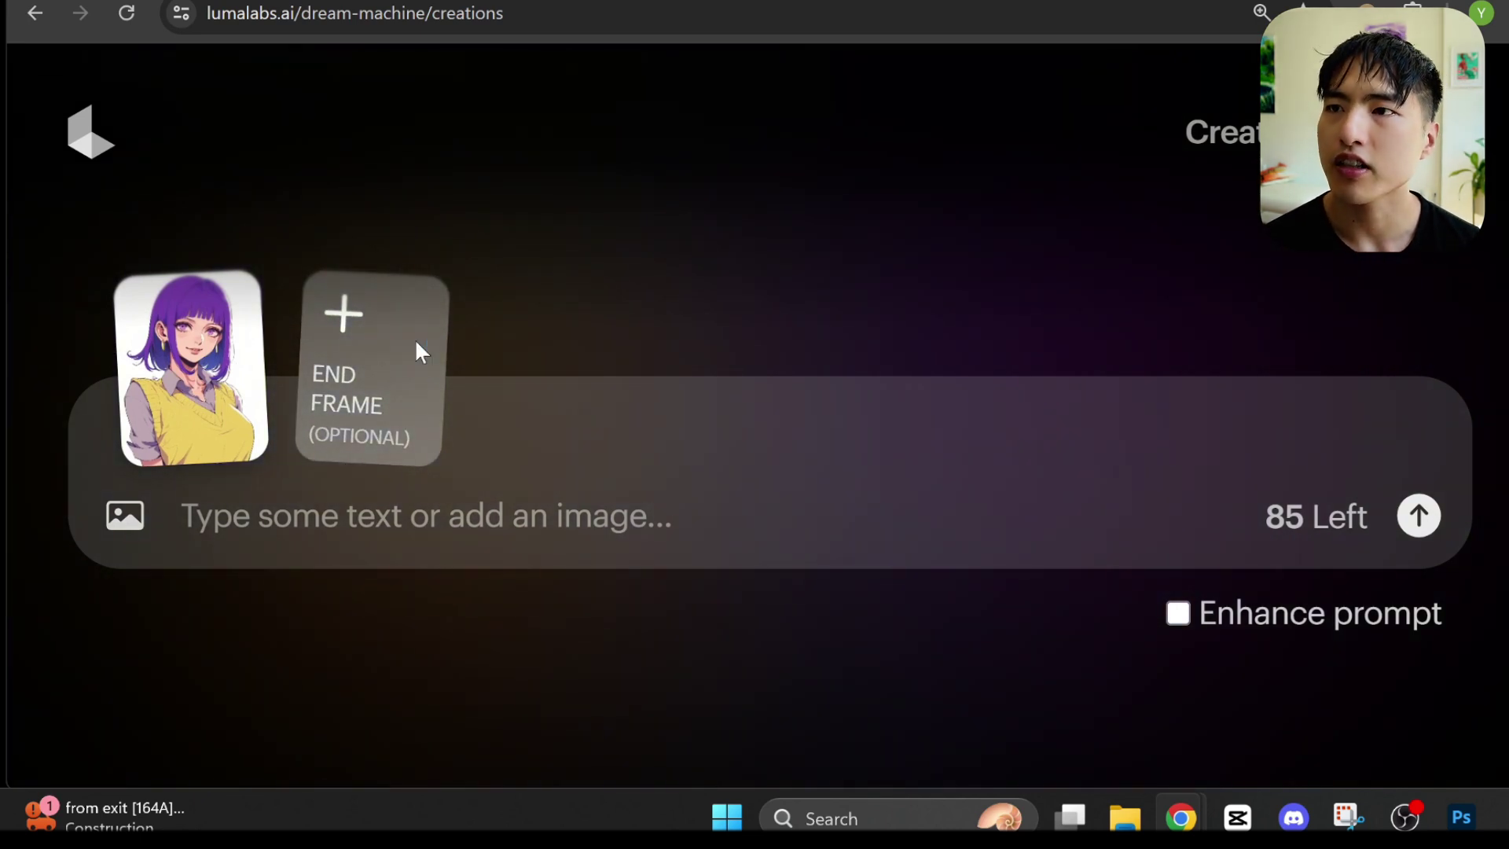
click(416, 344)
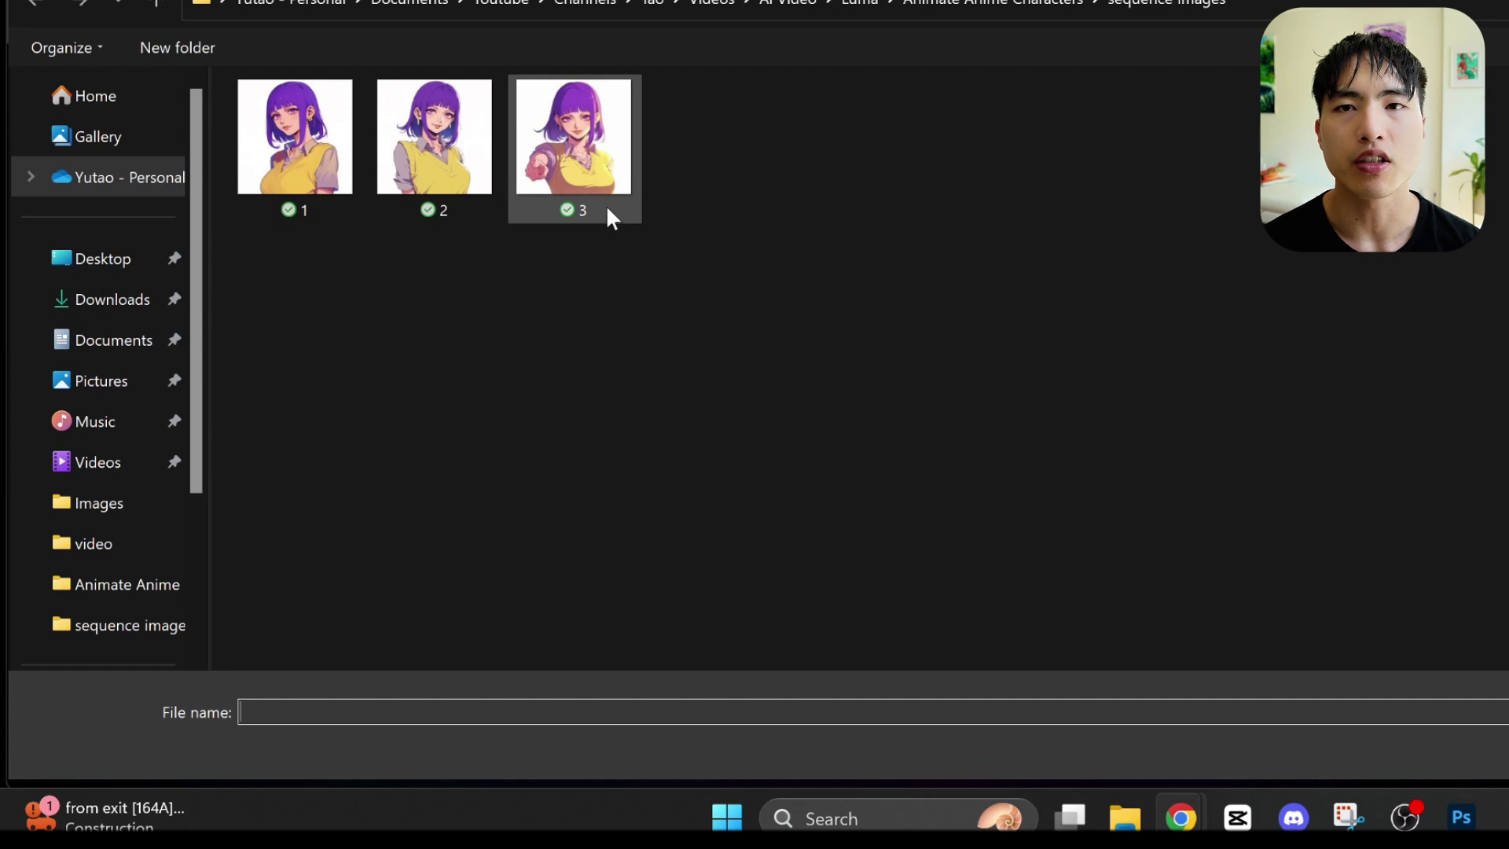
double_click(608, 209)
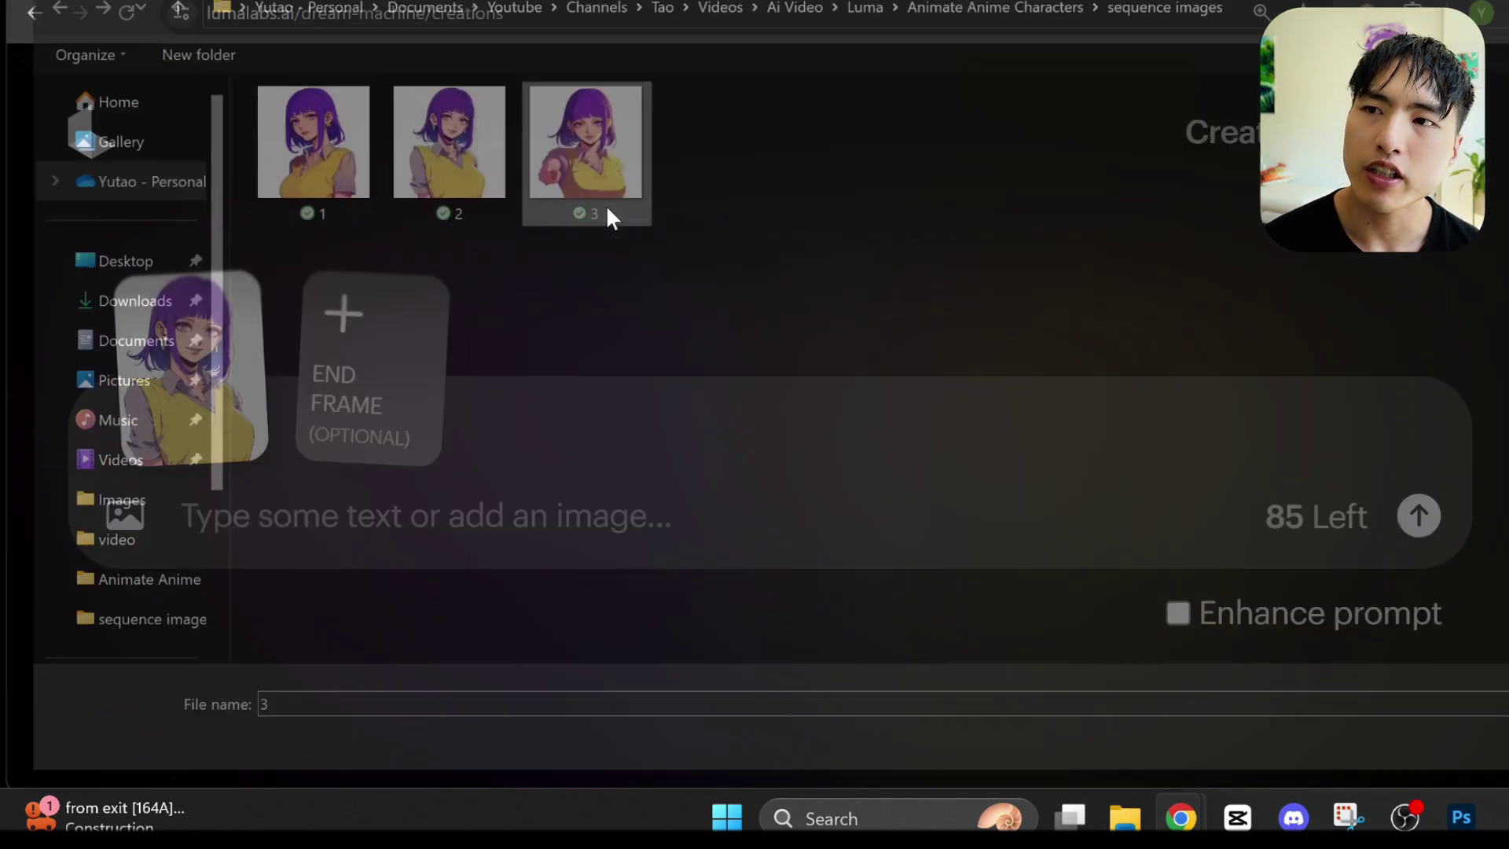
click(723, 515)
text(a girl points, subtle motion)
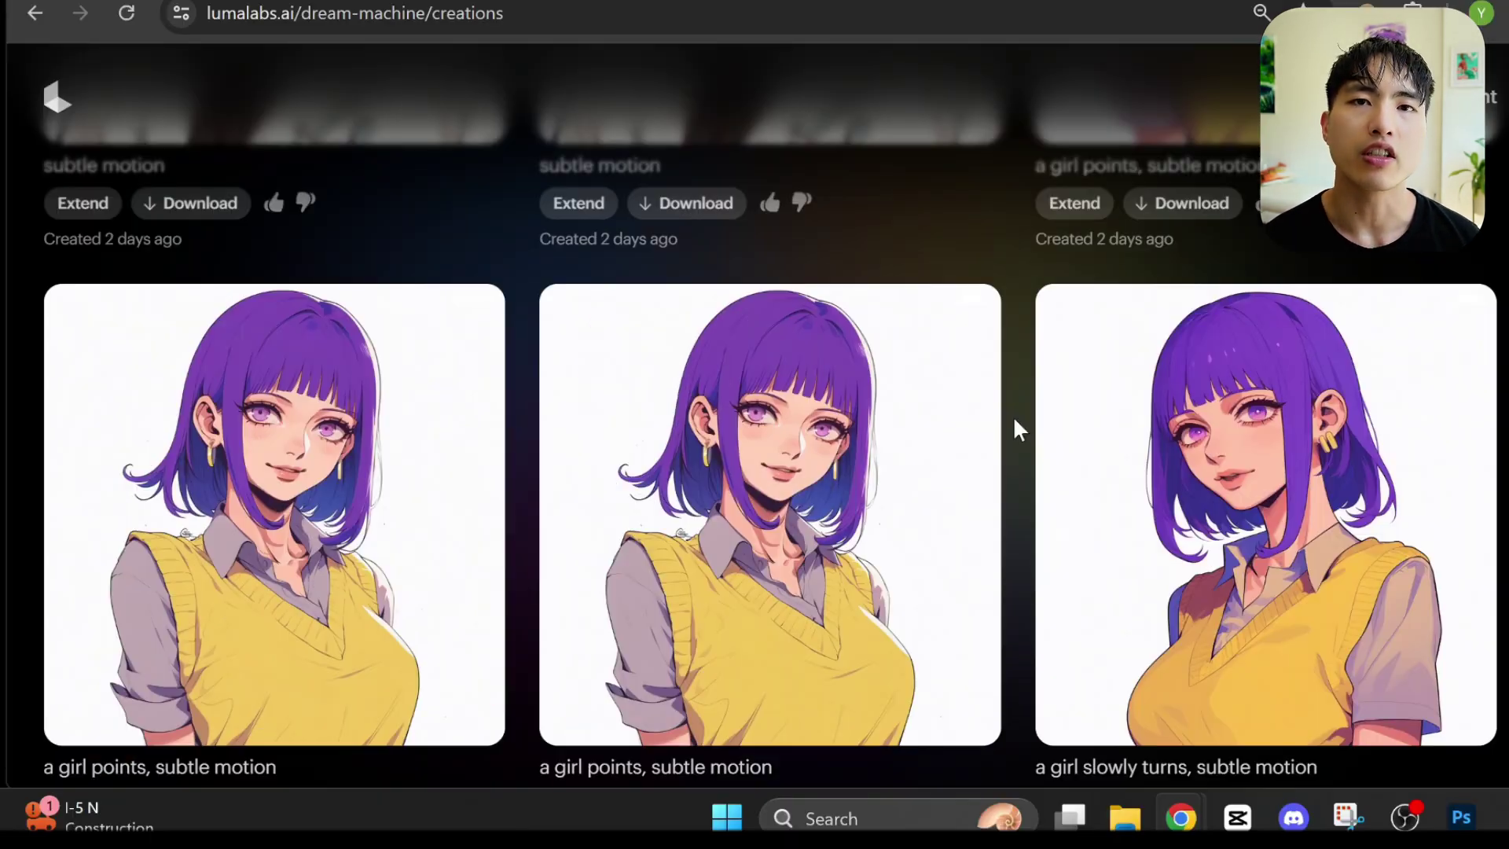
- Scroll down the Your Creations page to review the generated clips
scroll(1014, 422, down, 6)
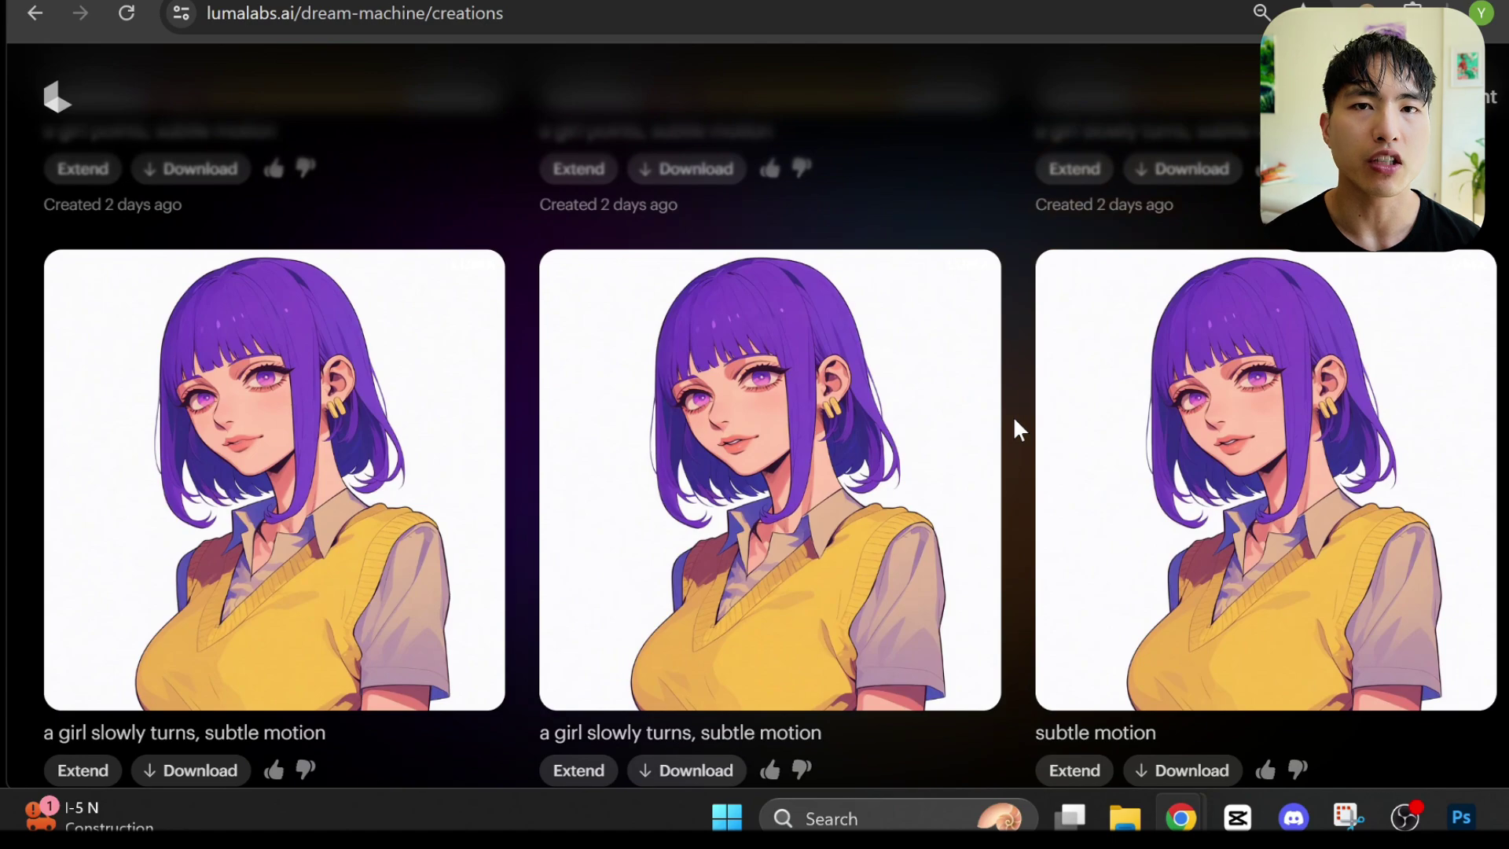
scroll(1013, 422, down, 10)
scroll(1014, 422, down, 8)
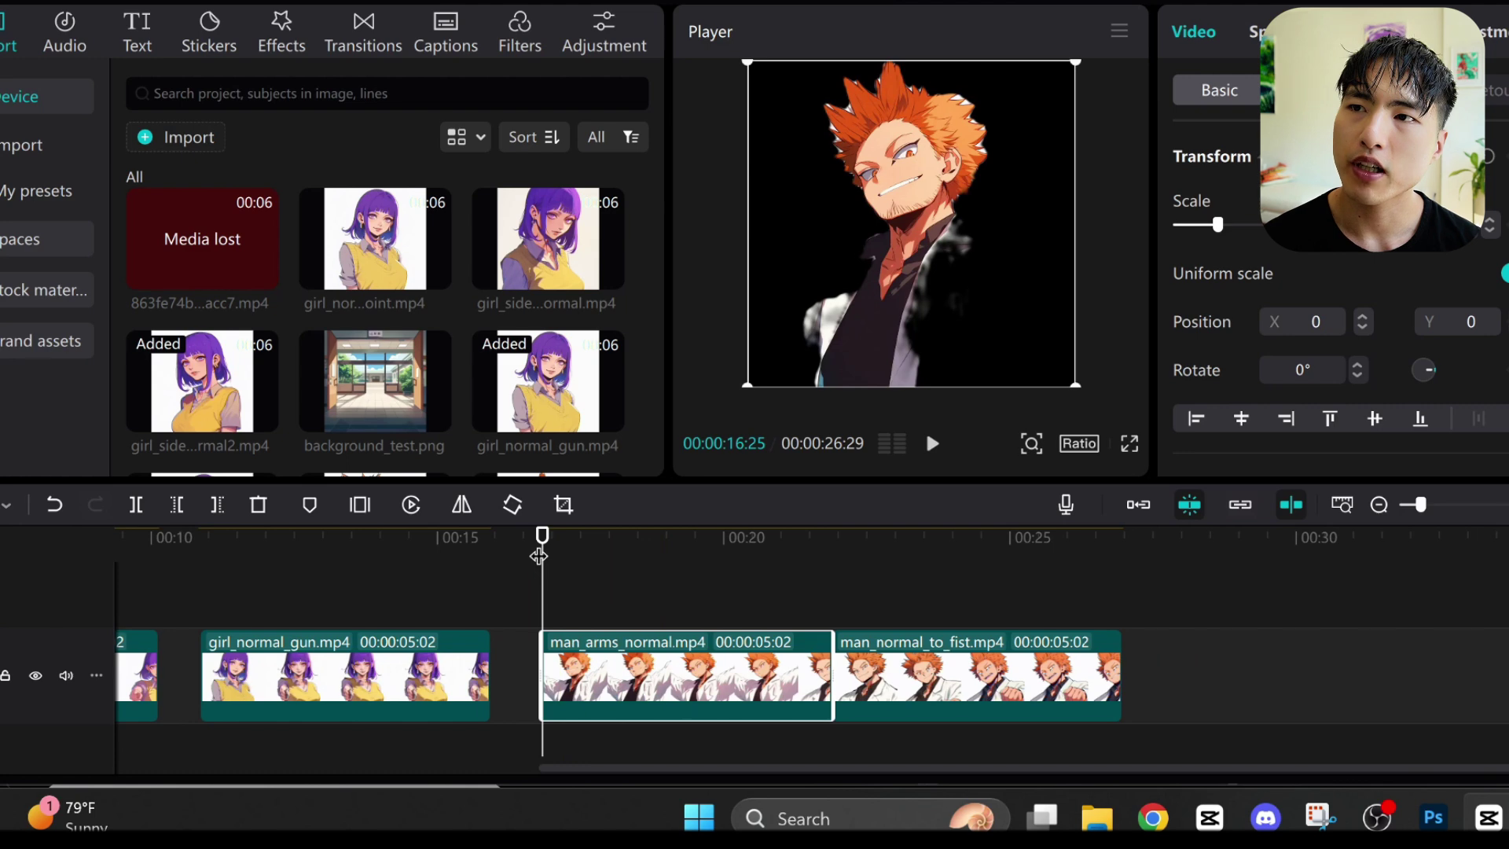
- Scrub forward through the orange-haired character's generated clip
drag(539, 556, 1156, 684)
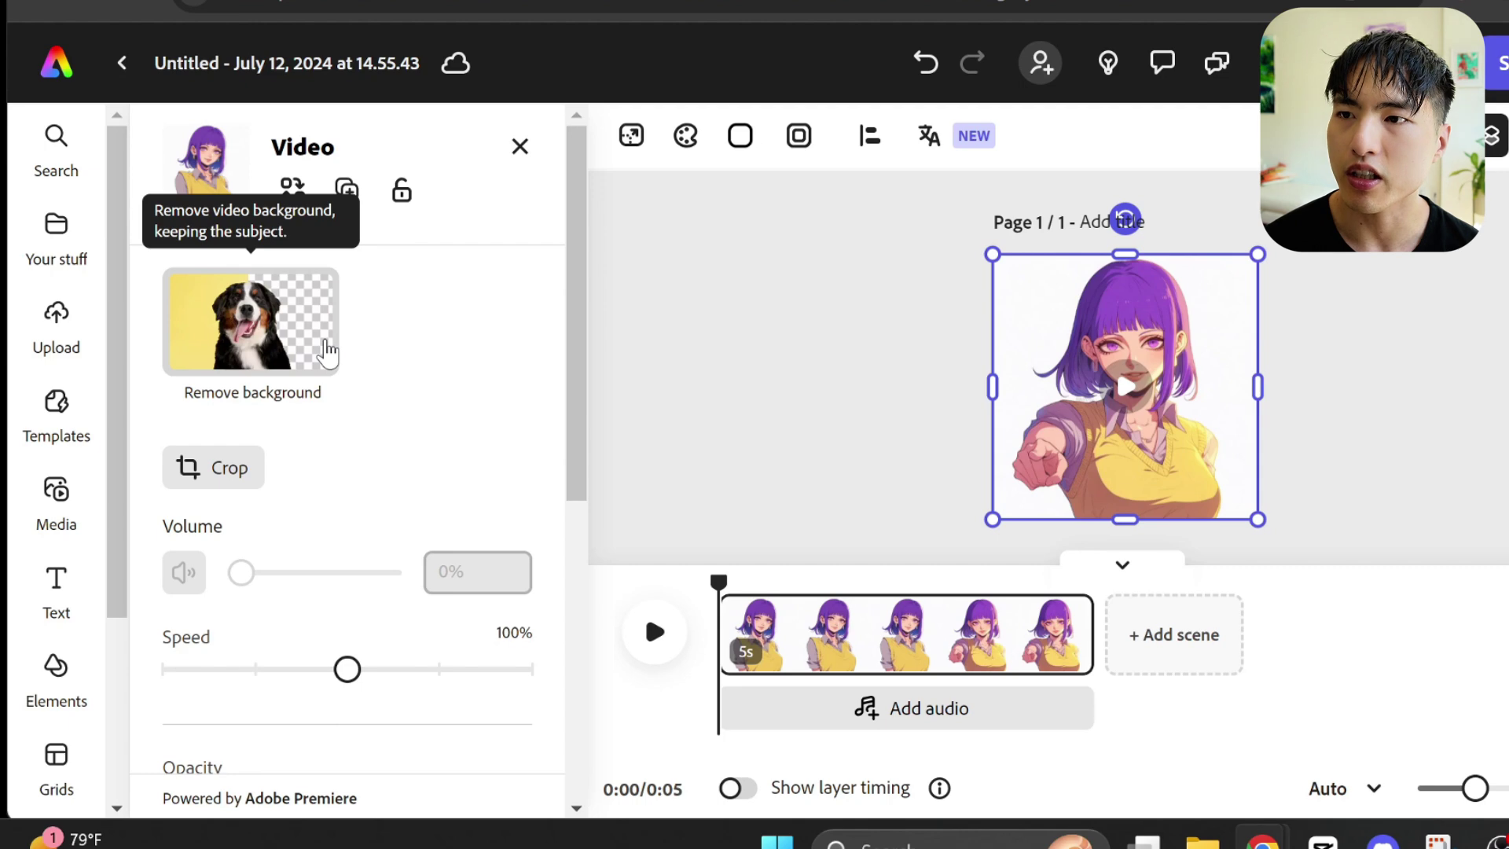
- Remove the girl video's background, fill the page behind her with background_test, and play it
click(327, 353)
mouse_move(1202, 840)
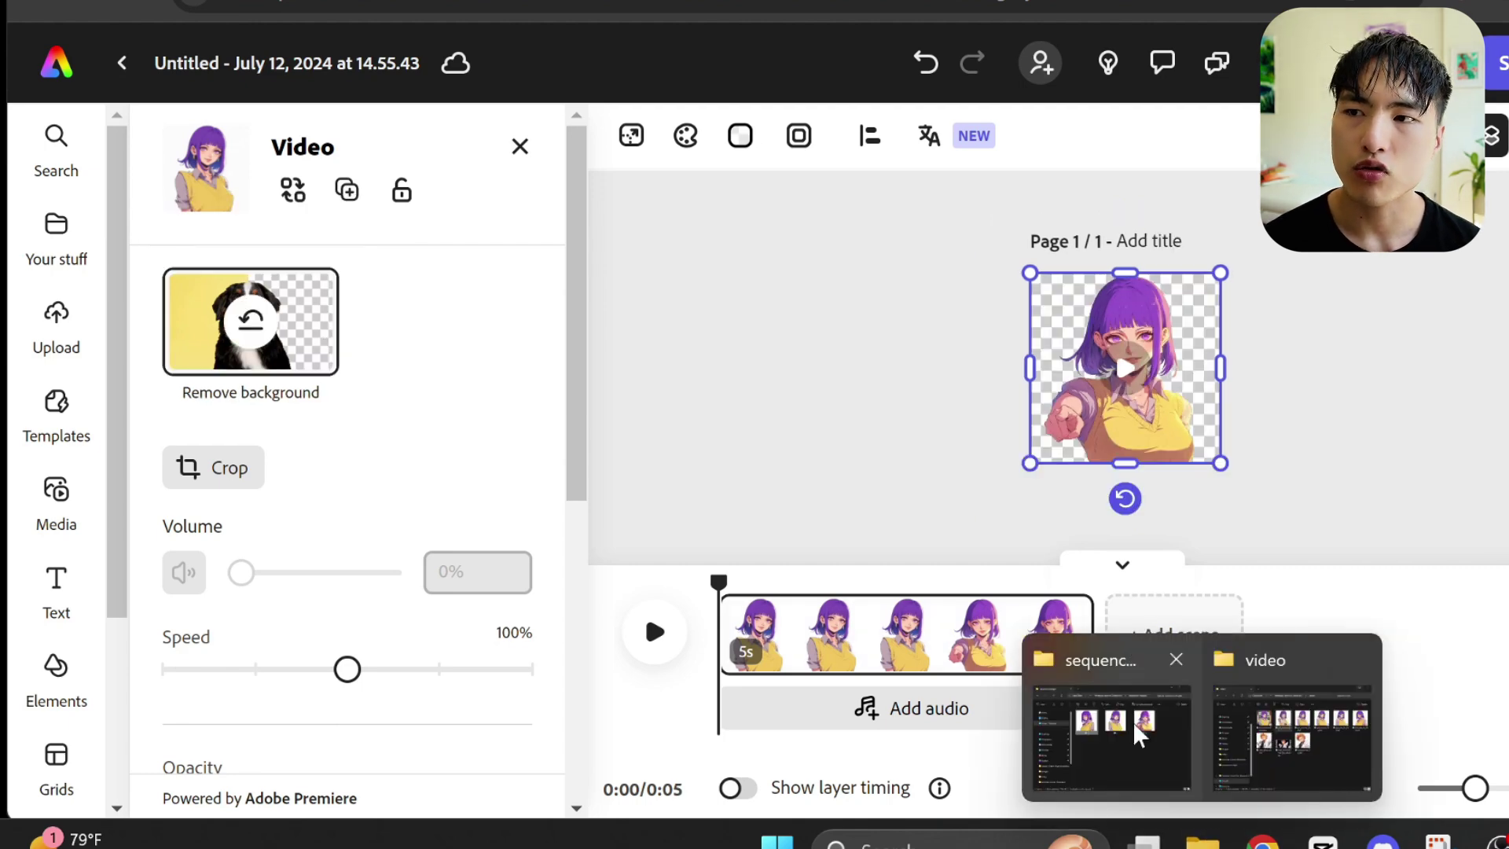
click(1111, 717)
drag(465, 423, 1402, 450)
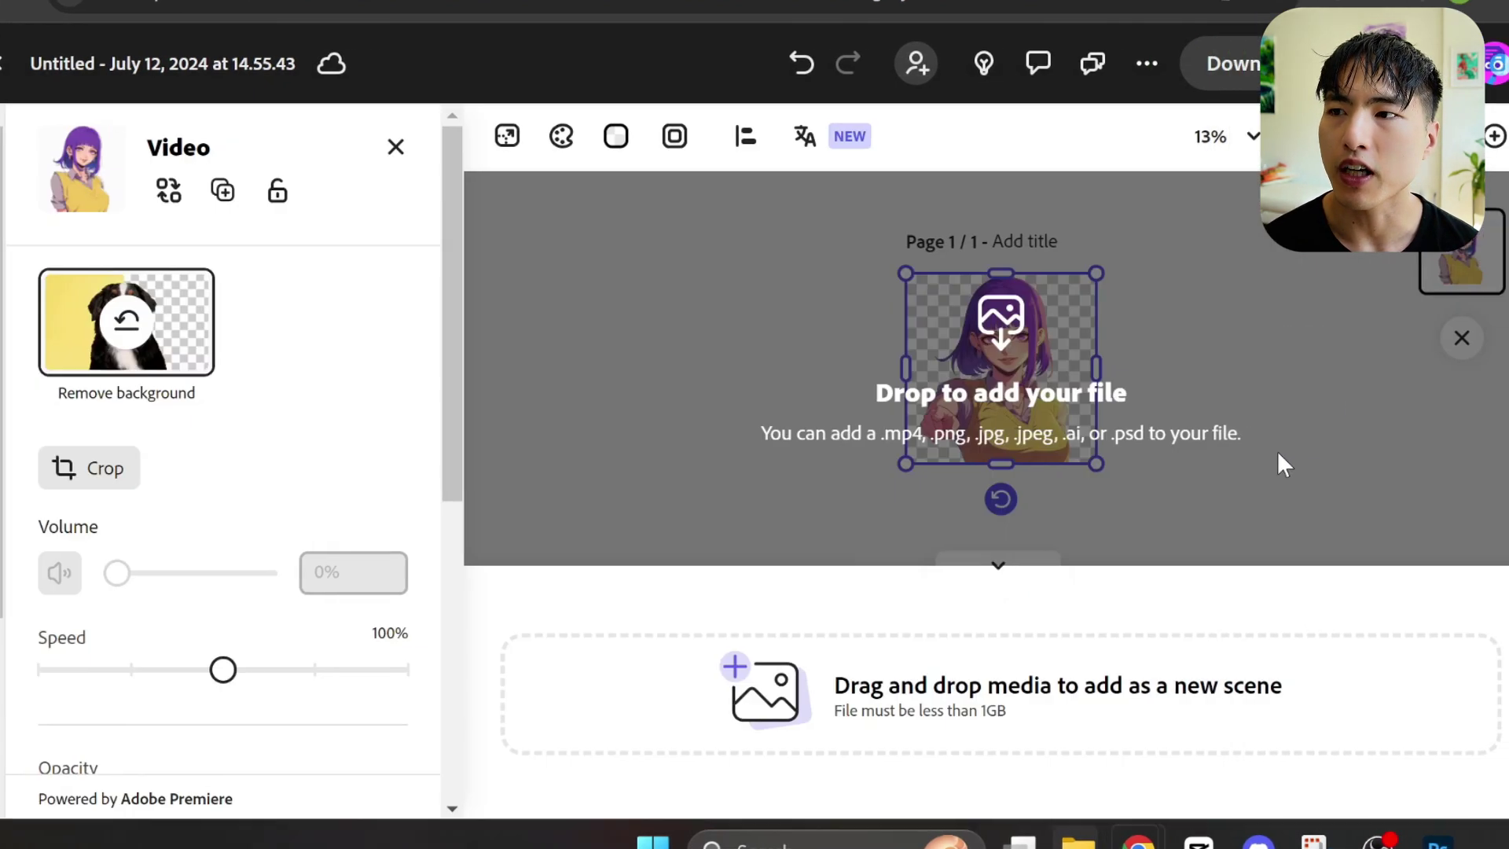
click(1196, 408)
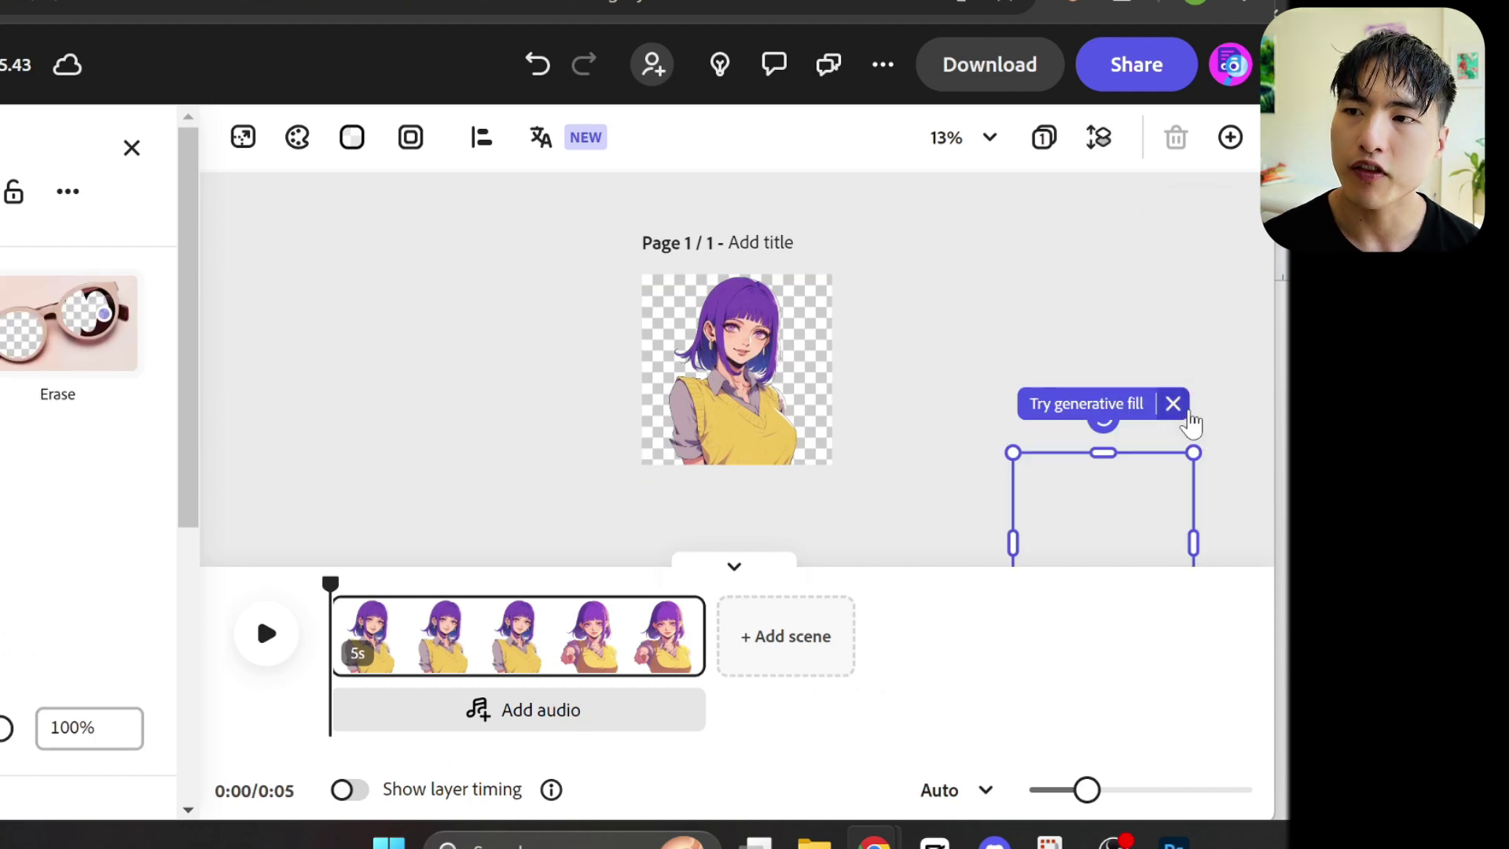
drag(1152, 509, 780, 346)
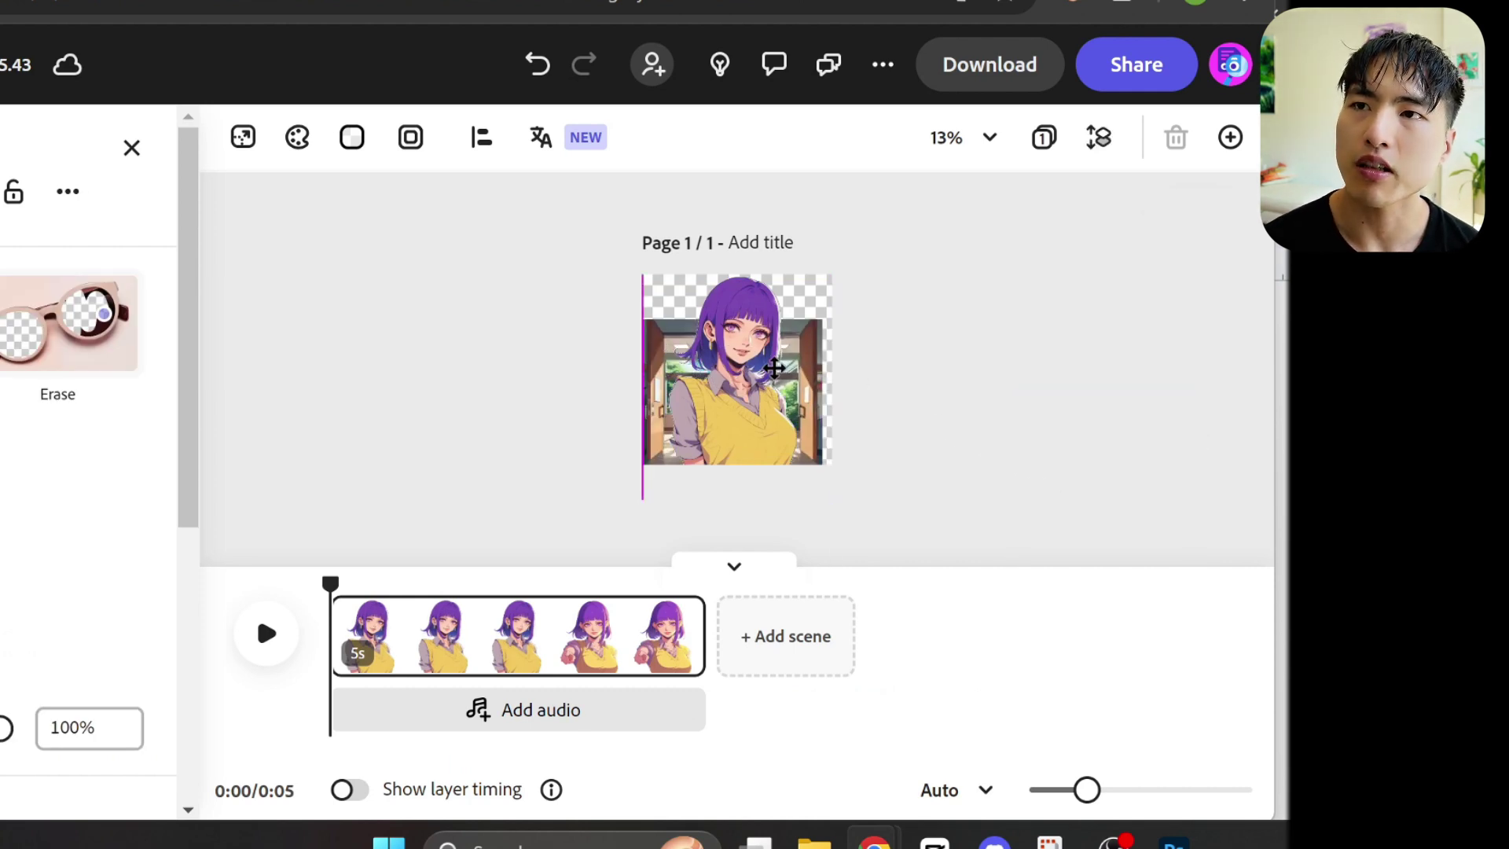
click(242, 634)
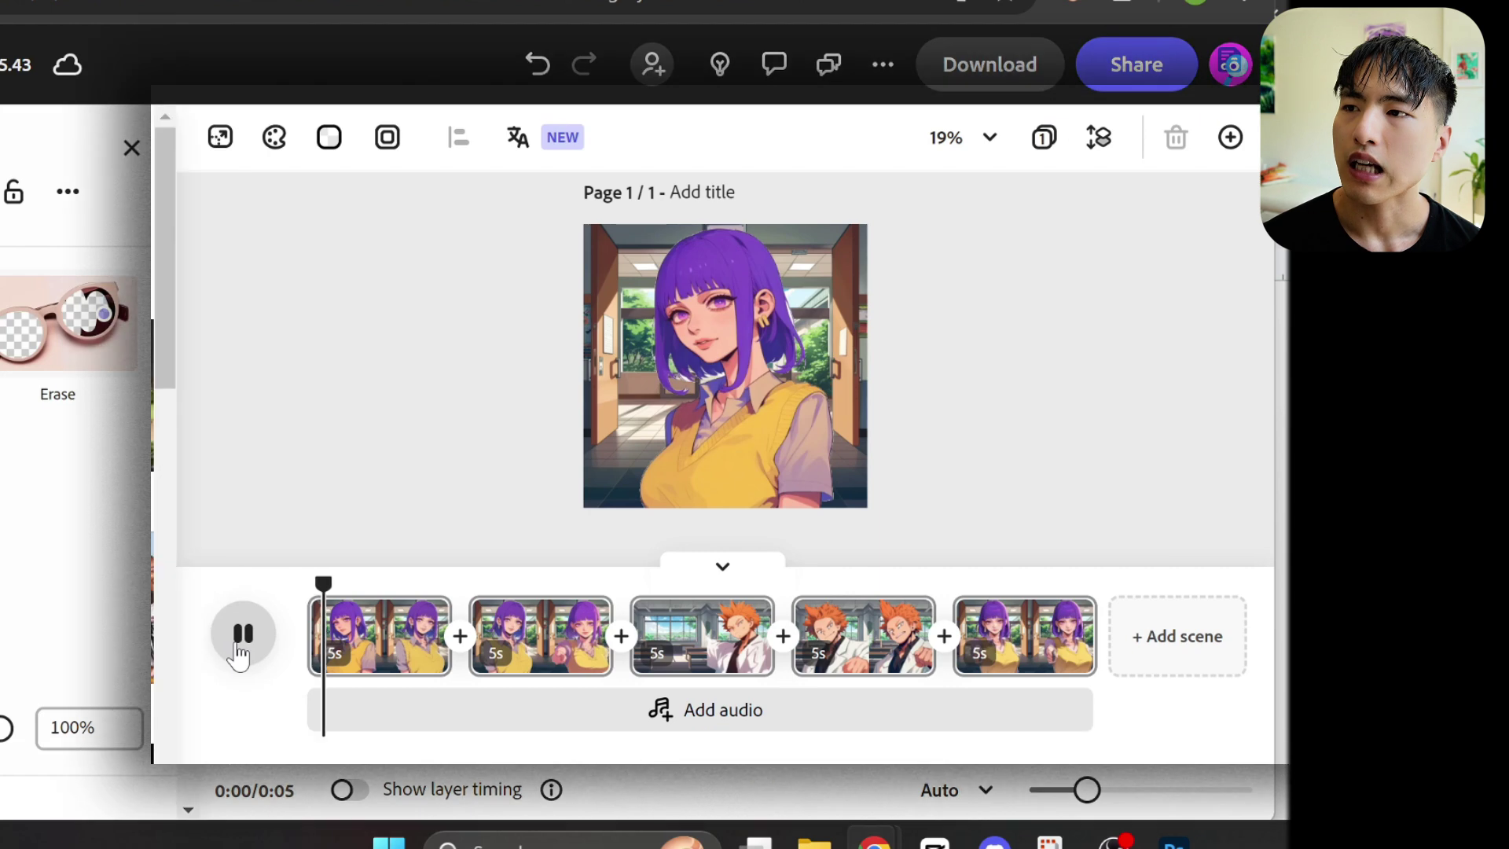